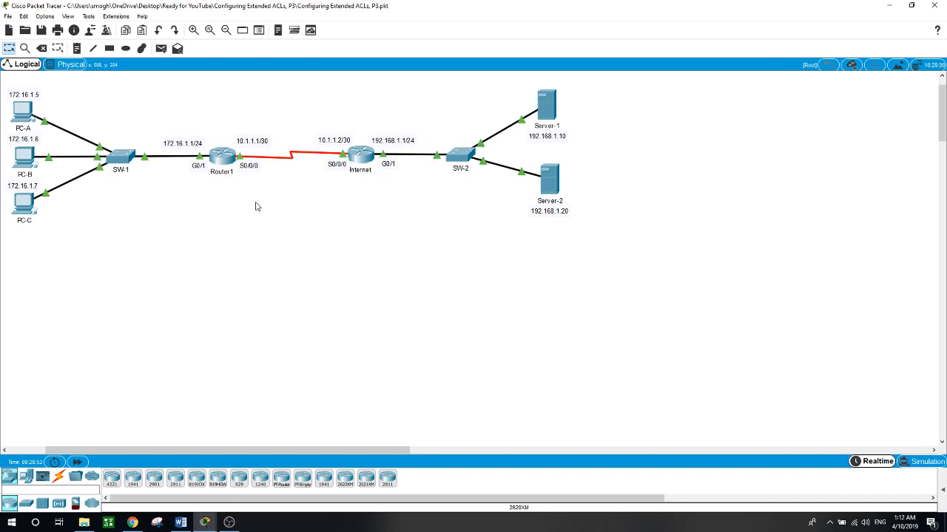
- Ping Server-1 at 192.168.1.10 from PC-A's command prompt
left_click(25, 112)
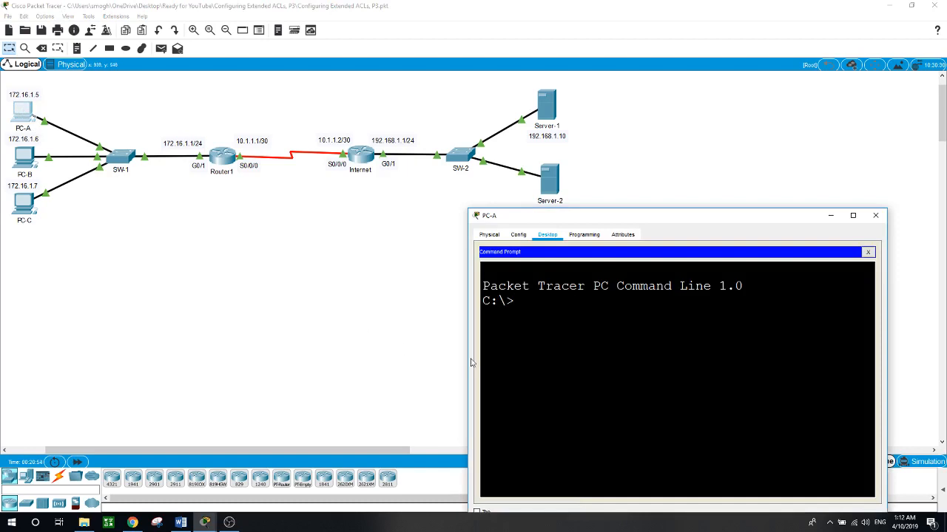
type("ping 192.168.1.10")
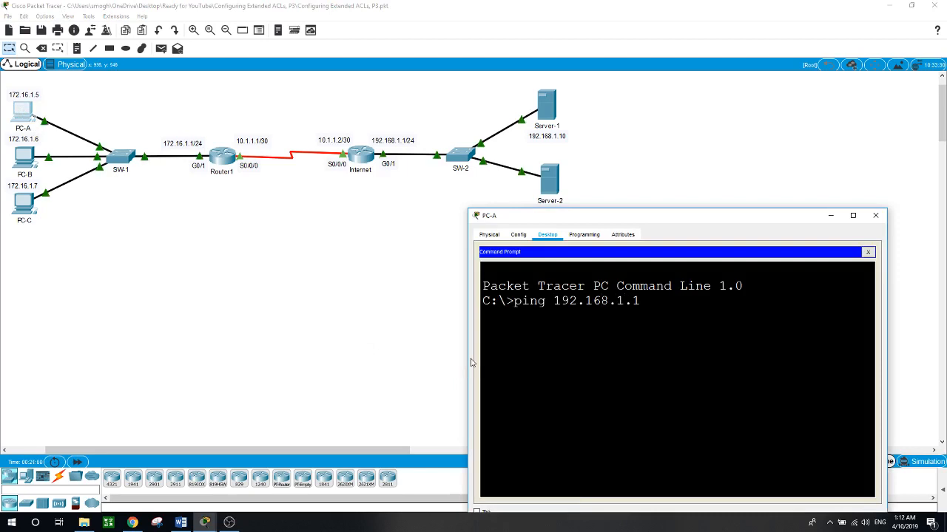
key("Return")
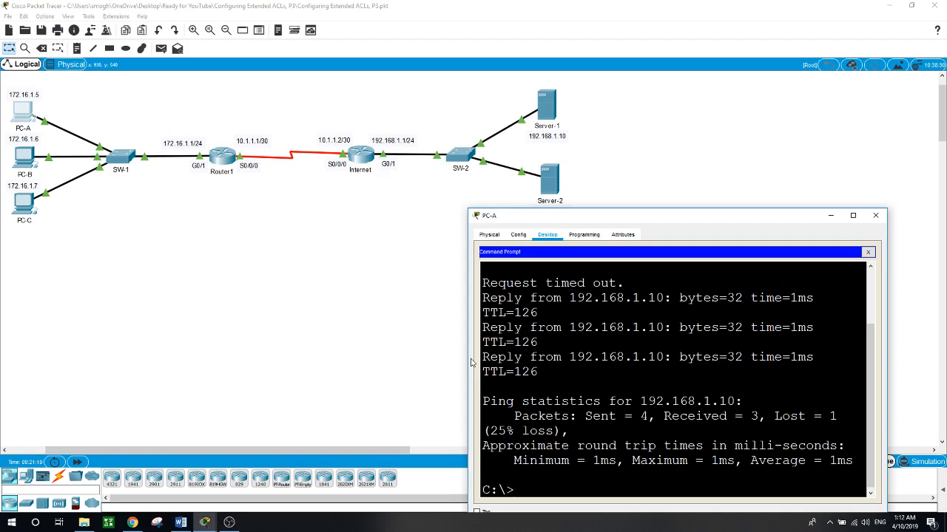
- Test FTP access from PC-A to 192.168.1.10 by logging in with the FTP username and password, and quit the session
type("ftp 192.168.1.10")
key("Return")
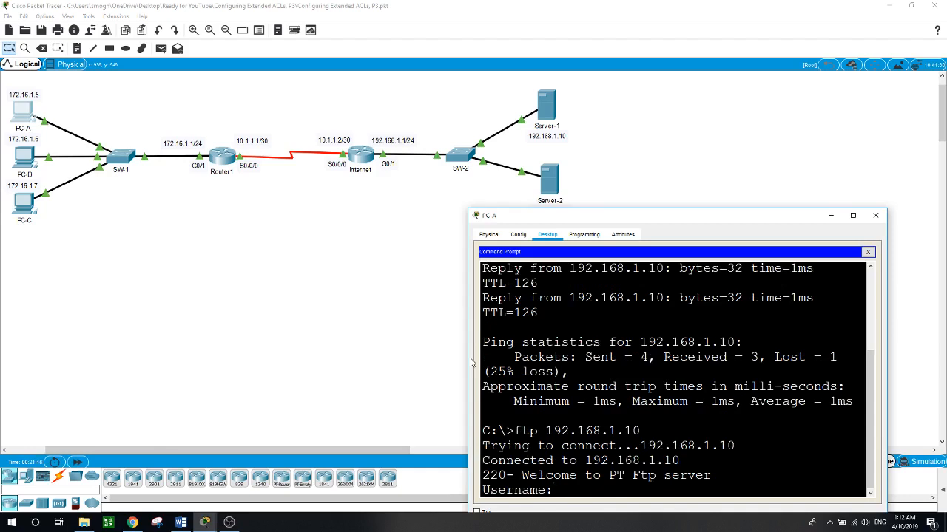
type("cisco")
key("Return")
key("Return")
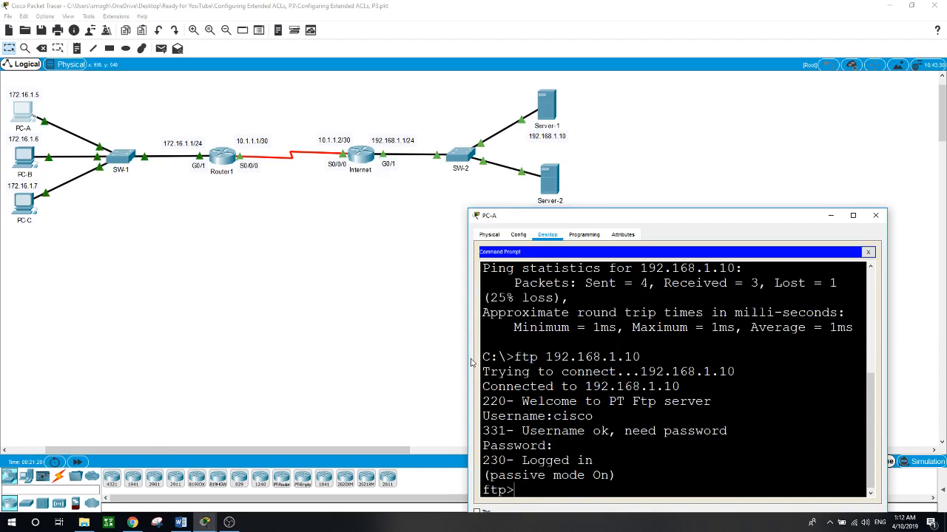
type("quit")
key("Return")
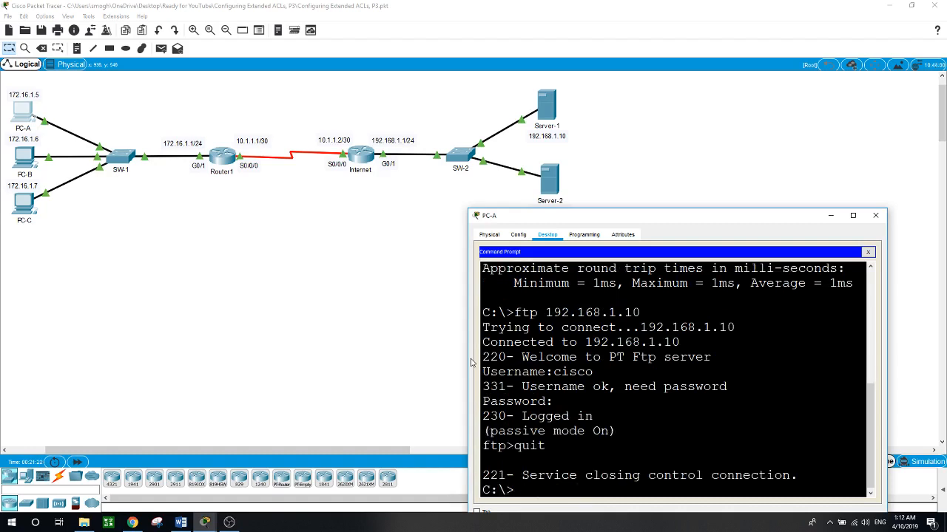
- Test web access from PC-A by requesting the server's IP address in its web browser
left_click(868, 252)
left_click(828, 275)
left_click(687, 262)
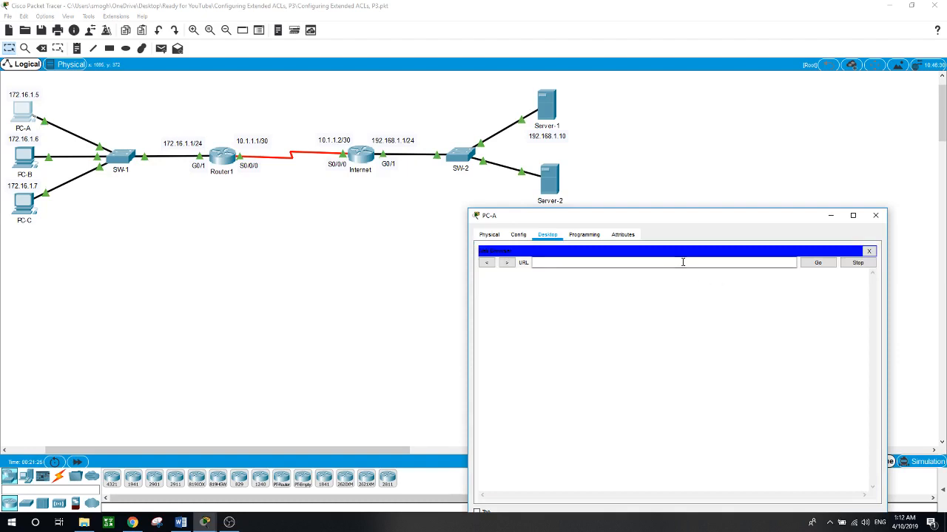
type("192.1")
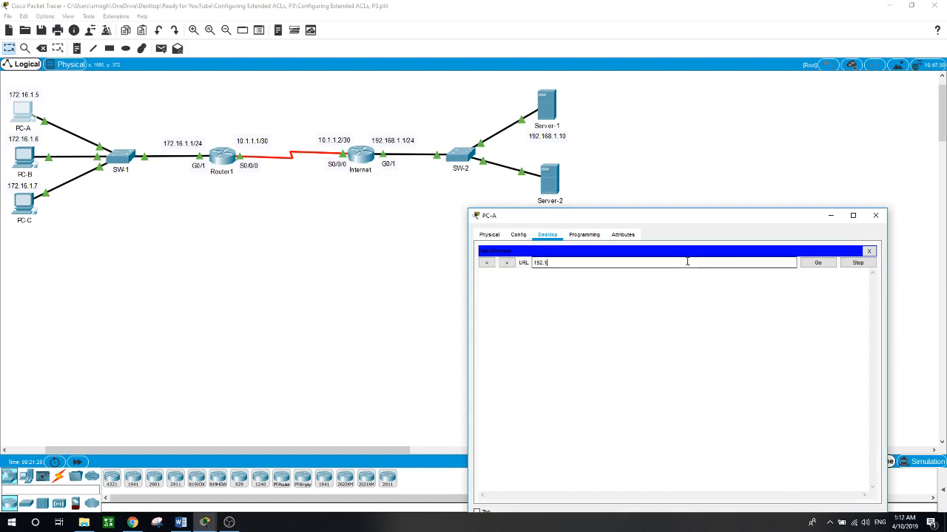
type("68.1.10")
key("Return")
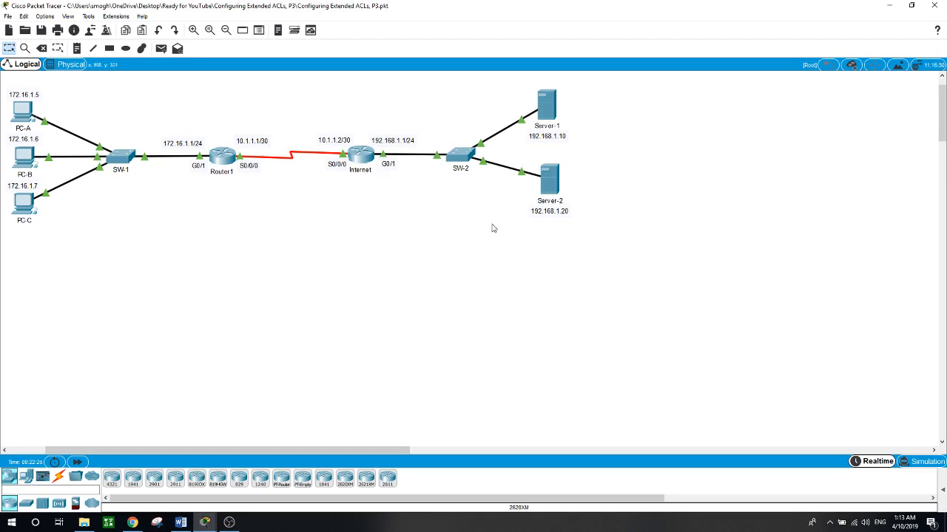
- Check the HTTP and HTTPS service settings on Server-1
left_click(547, 111)
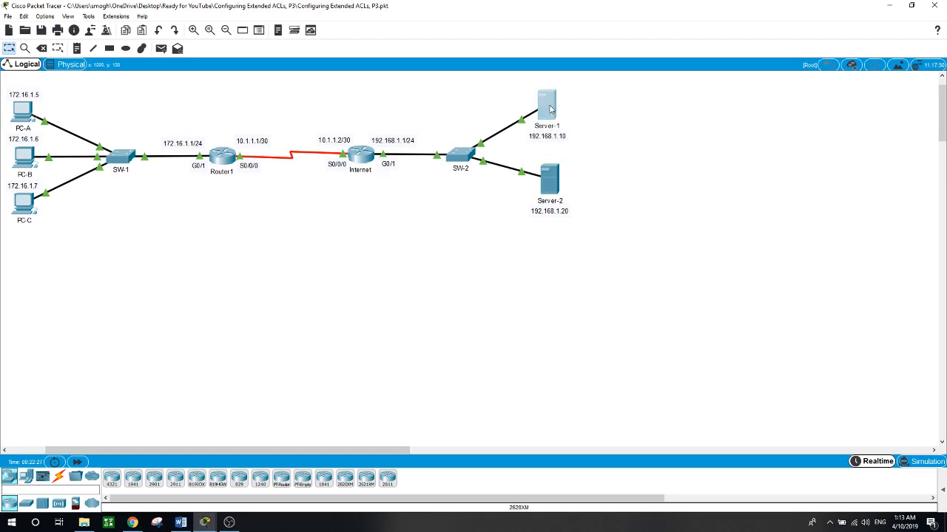
left_click(345, 97)
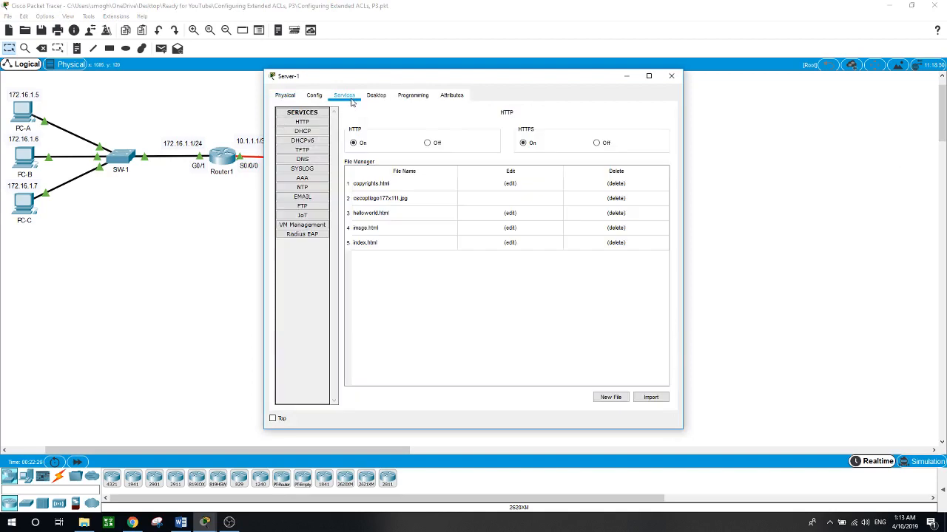
left_click(303, 122)
left_click(247, 236)
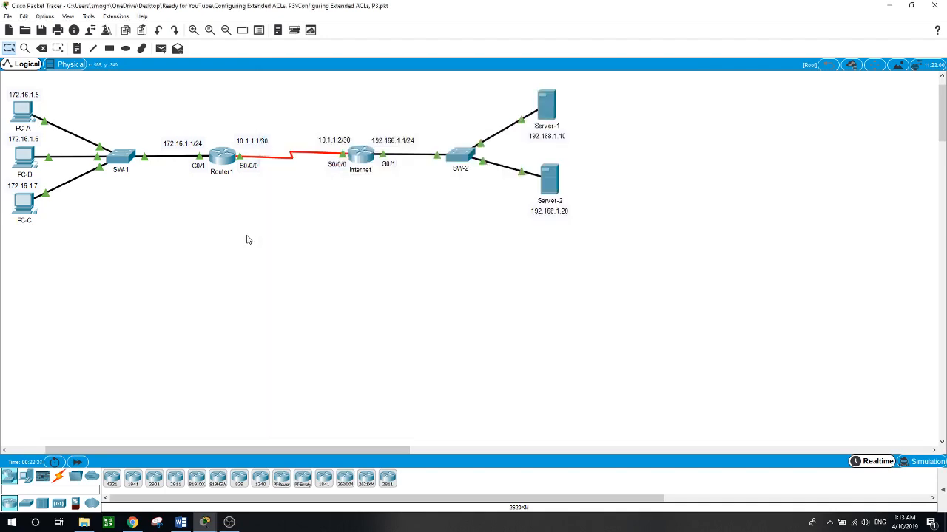
- Check the HTTP and HTTPS service settings on Server-2
left_click(548, 179)
left_click(345, 96)
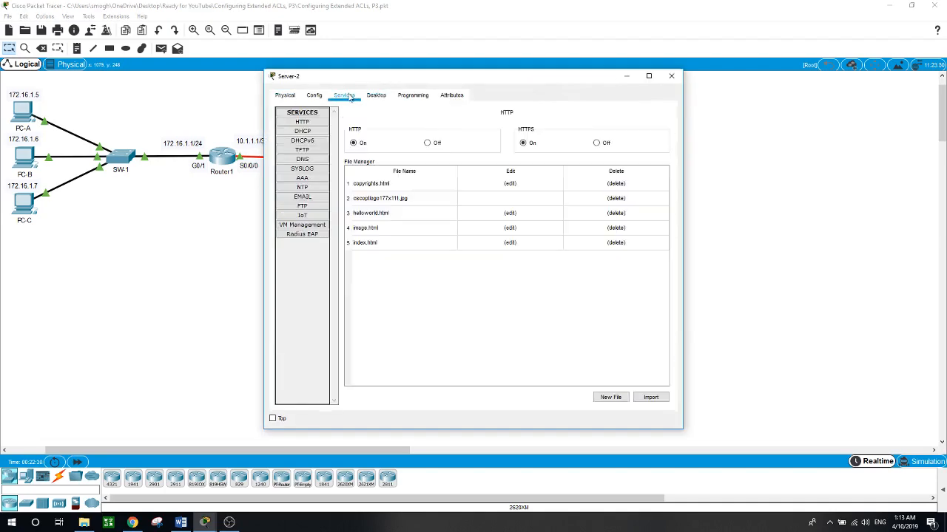
left_click(750, 148)
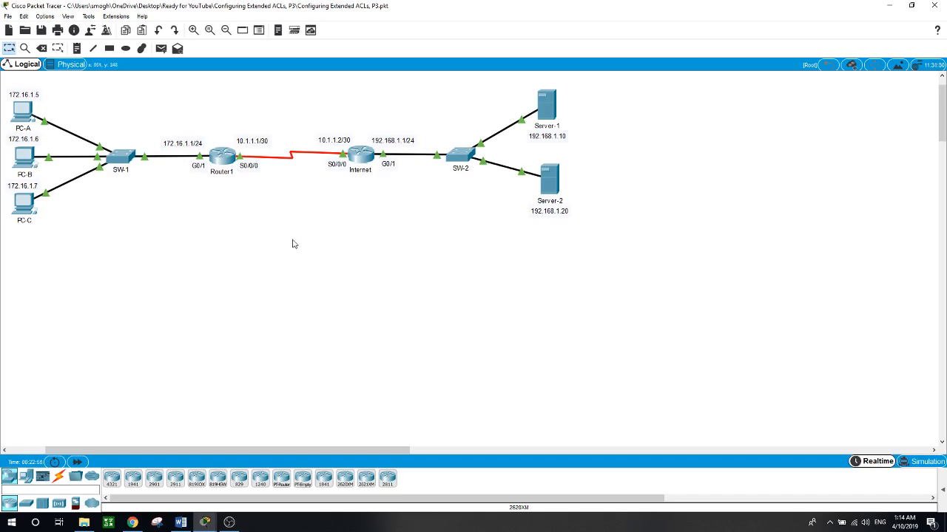
- Check the FTP service settings and user setup on Server-1
left_click(548, 108)
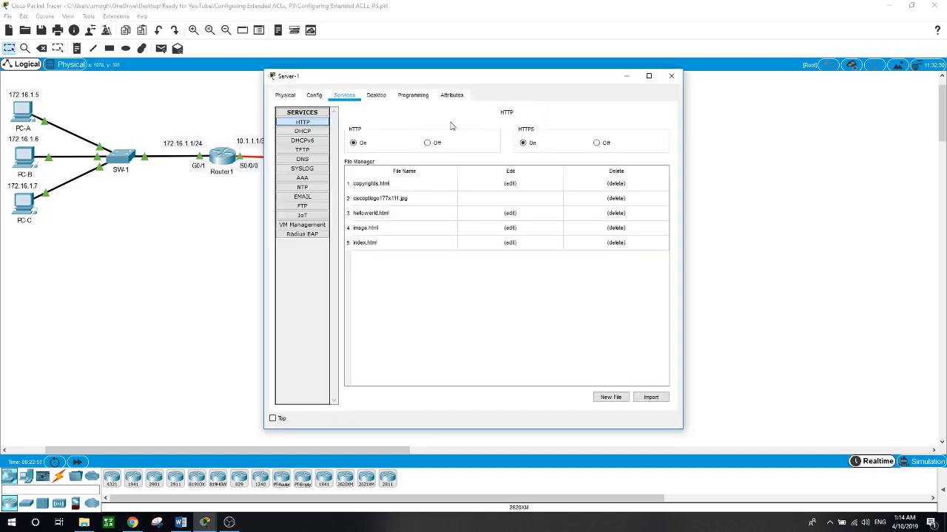
left_click(302, 207)
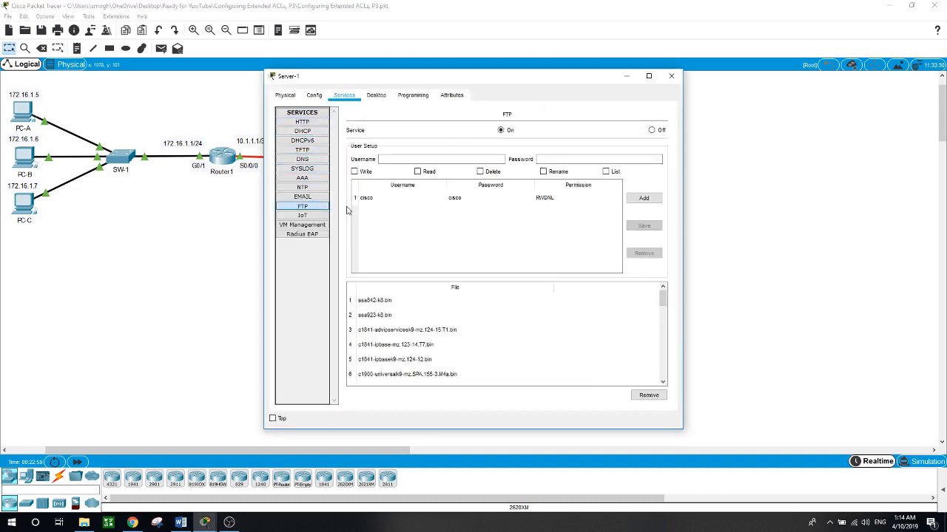
left_click(175, 288)
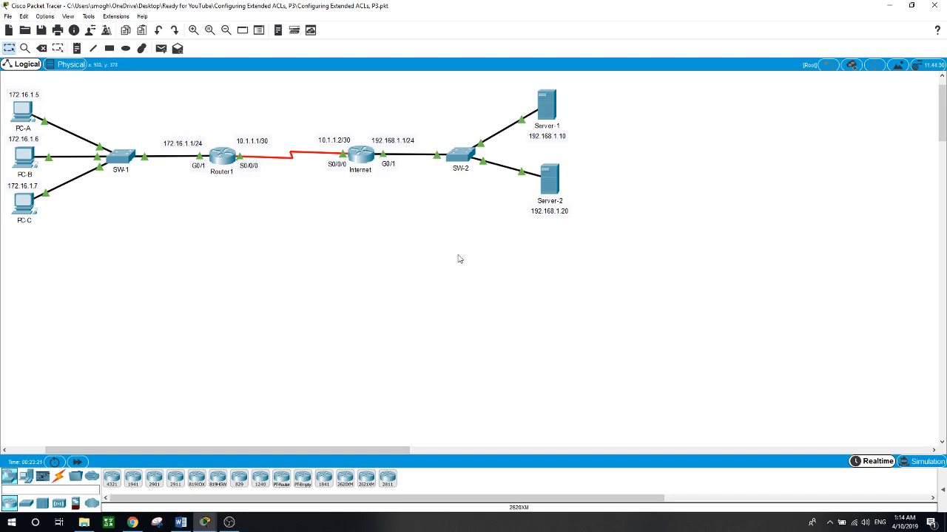
- Open Router1's command line and enter global configuration mode through privileged mode
left_click(226, 162)
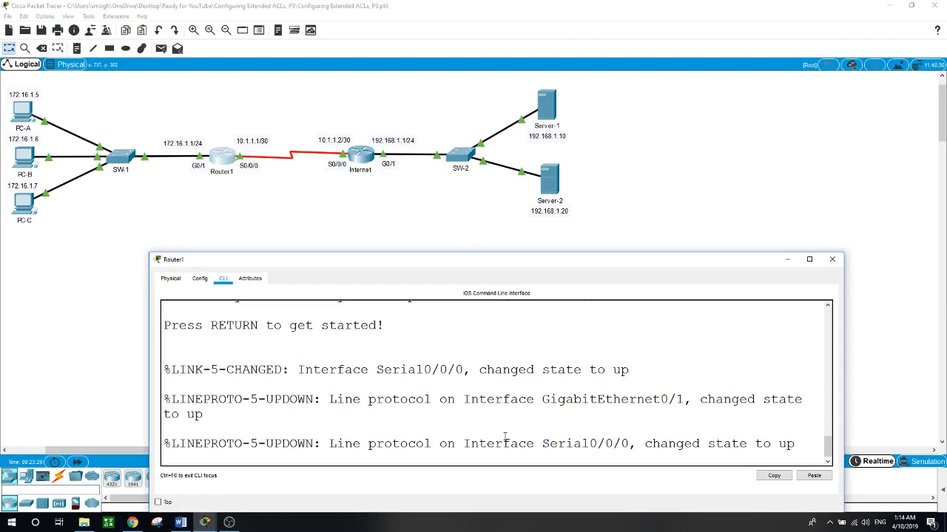
key("Return")
type("en")
key("Return")
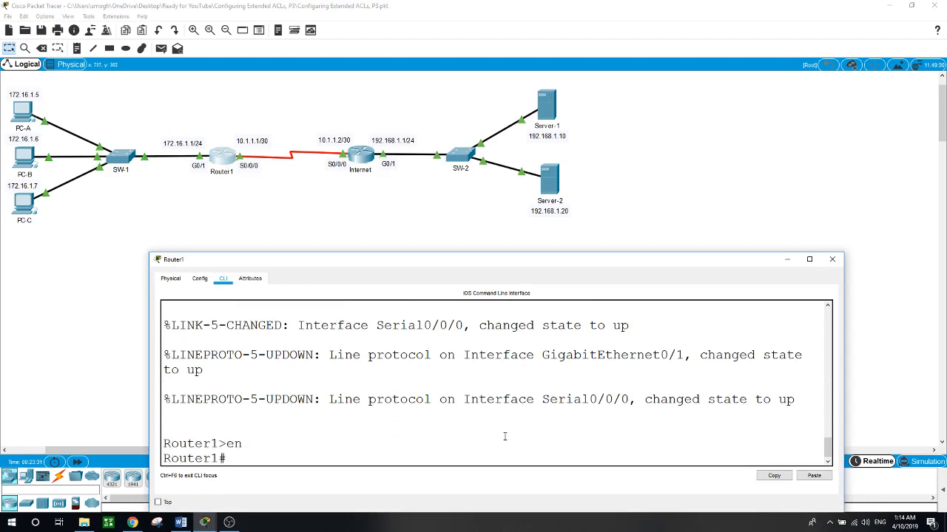
type("conf t")
key("Return")
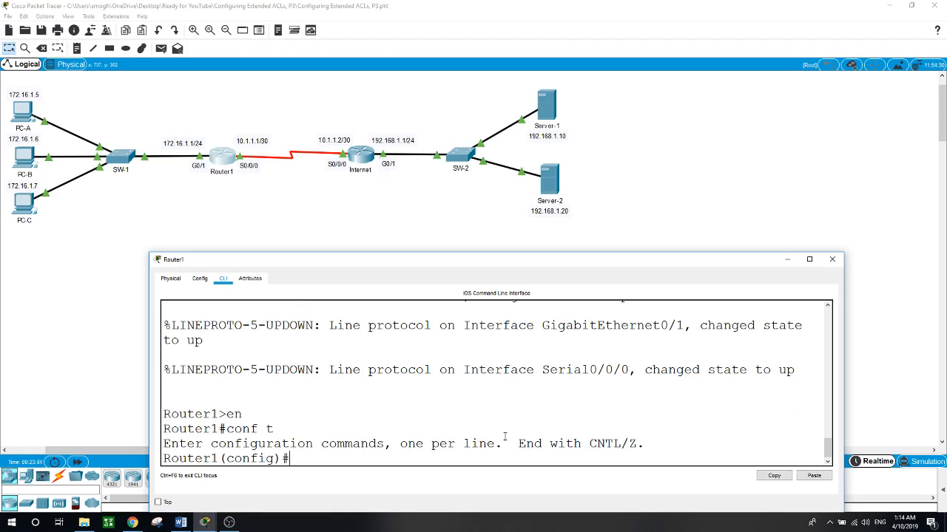
- Create an extended named IP access list called ACL on Router1
type("ip ac")
key("Tab")
type("exte")
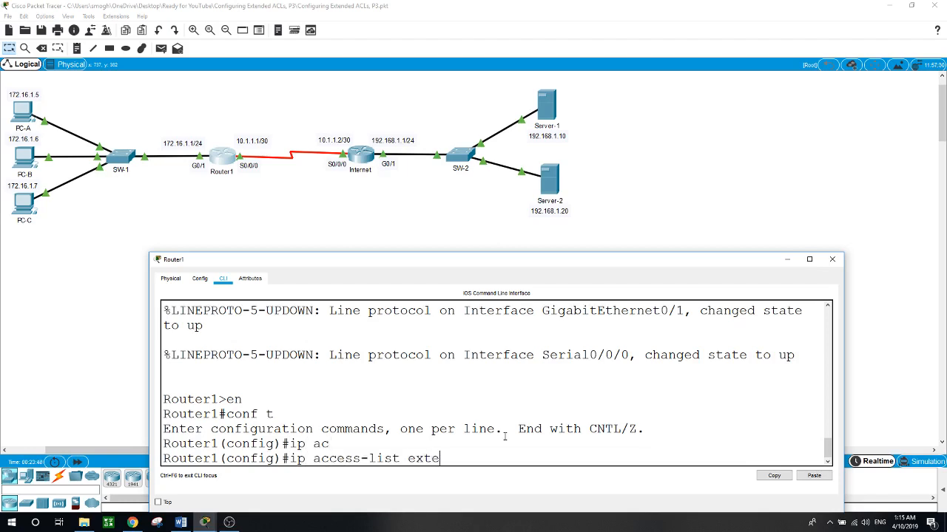
key("Tab")
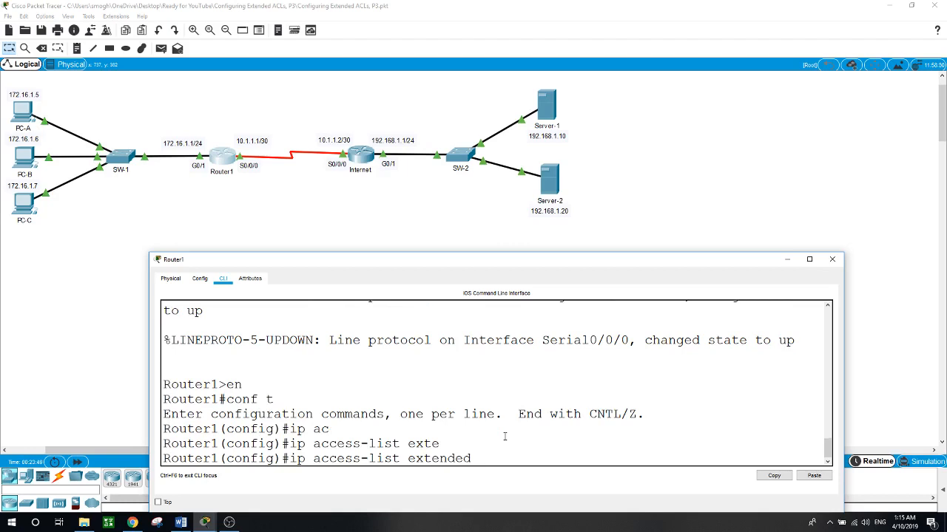
type("ACL")
key("Return")
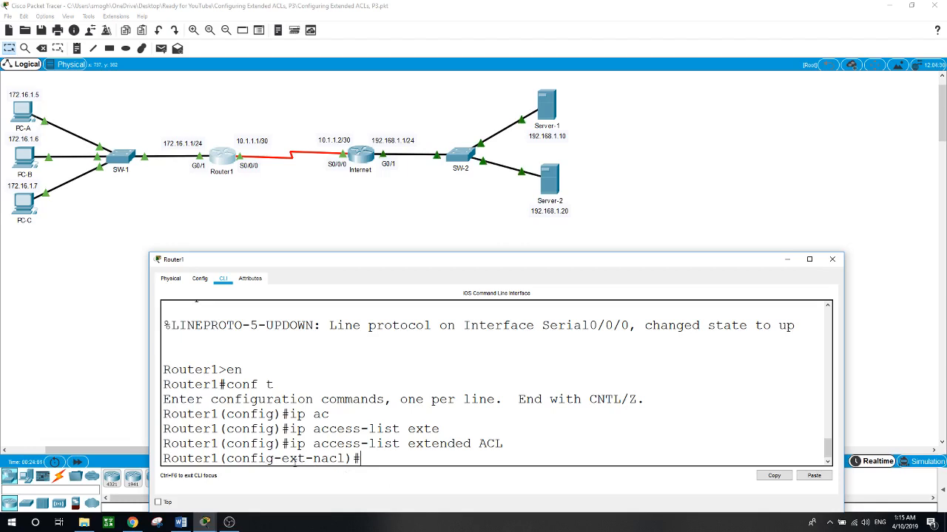
- Add a rule denying TCP from host 172.16.1.5 to host 192.168.1.10 on port 80
left_click_drag(305, 459, 362, 462)
left_click(363, 461)
type("en")
key("BackSpace")
type("eny te")
key("BackSpace")
type("cp")
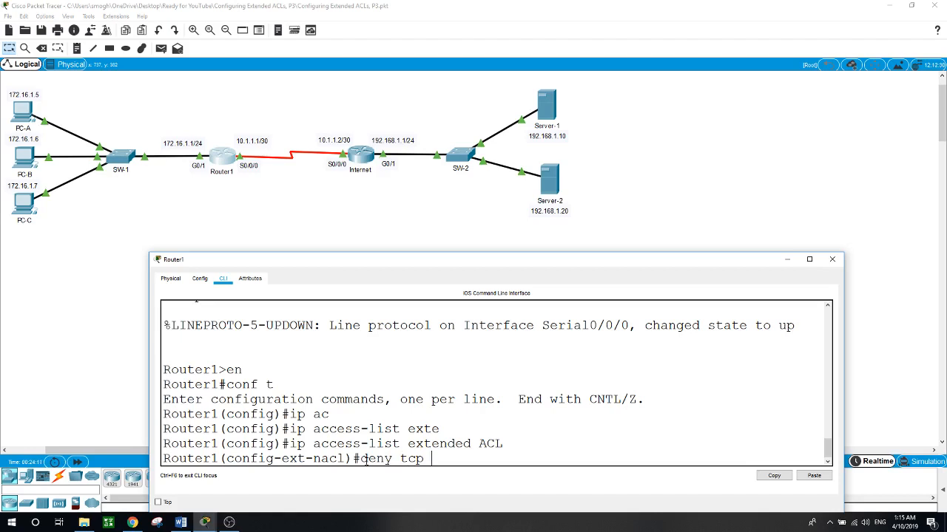
type(" host 172.16.1.5")
type("host 192.1")
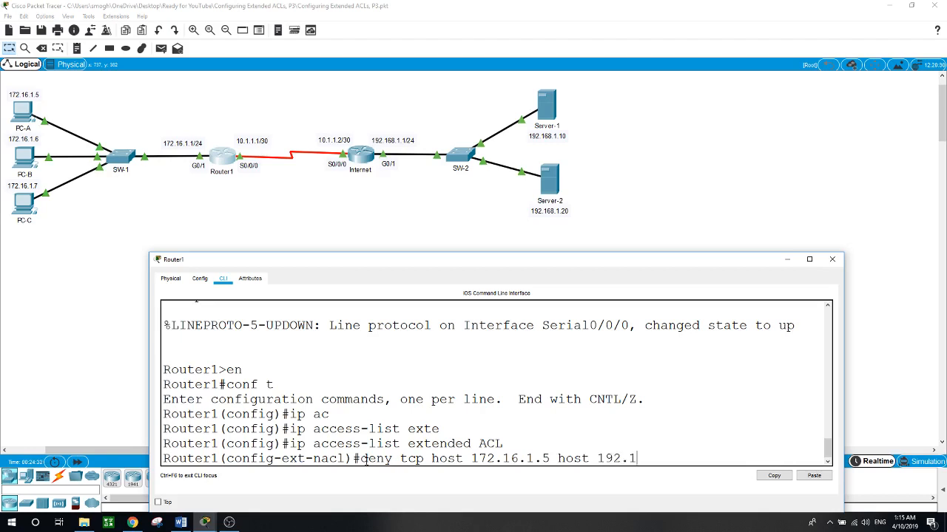
type("68.1.10 eq 80")
key("Return")
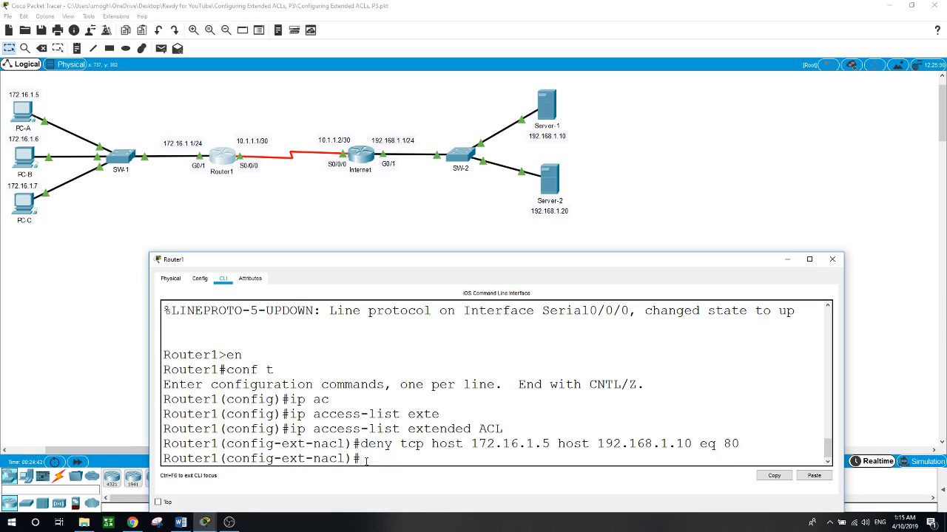
- Add a rule denying TCP from host 172.16.1.5 to host 192.168.1.10 on port 443
type("deny tcp host 172.1")
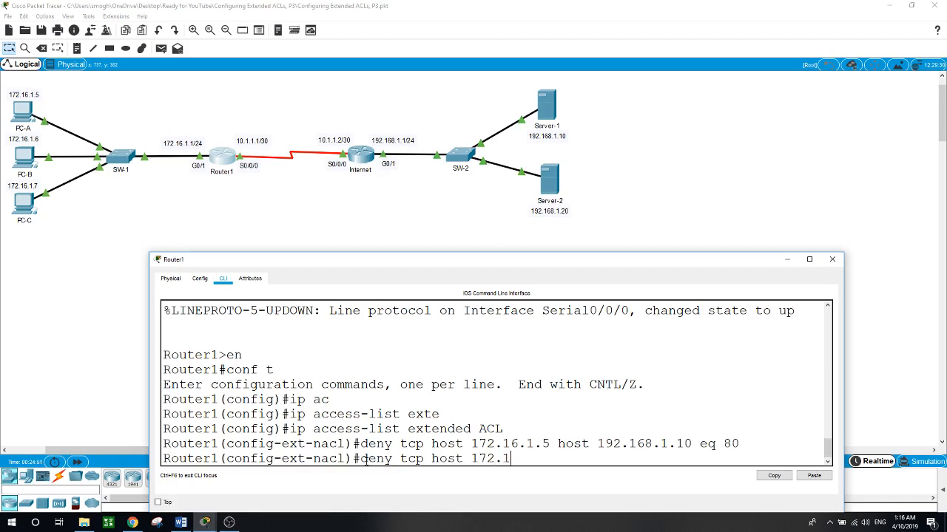
type("6.1.5 host")
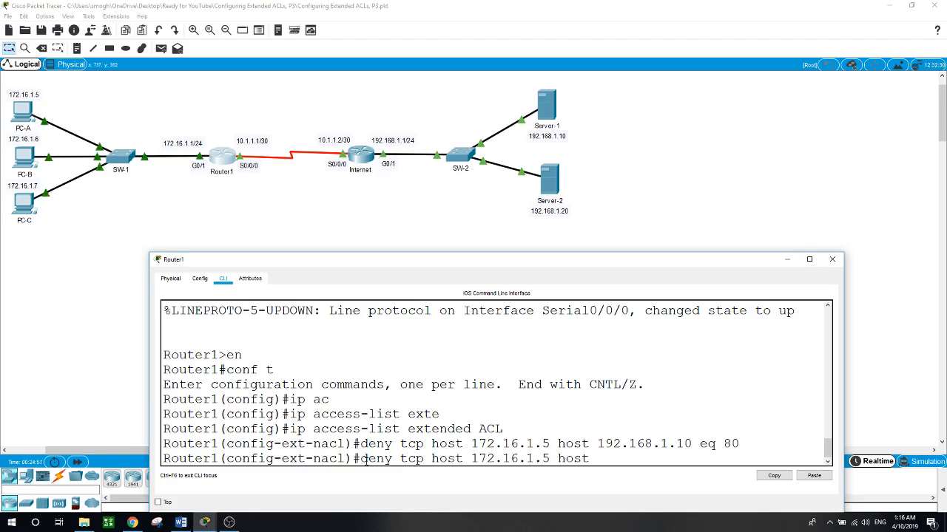
type(" 192.168")
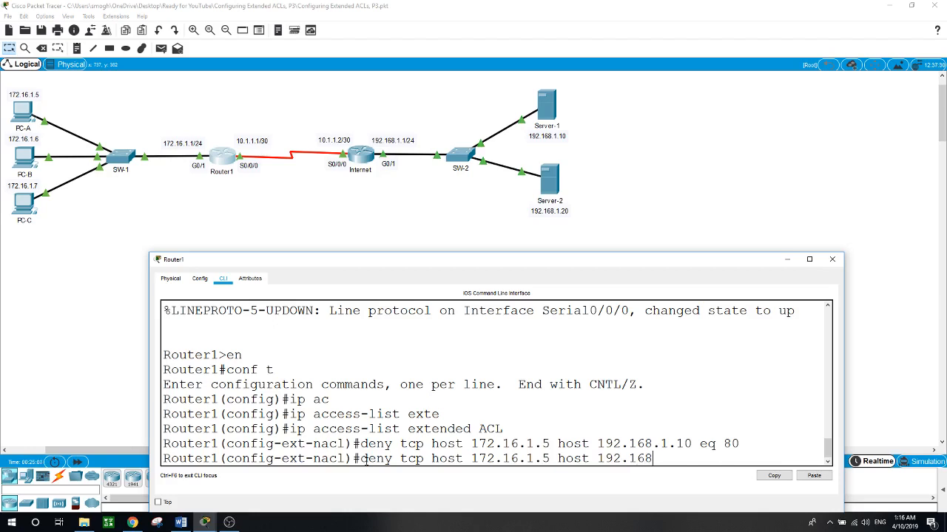
type(".1.10 eq 443")
key("Return")
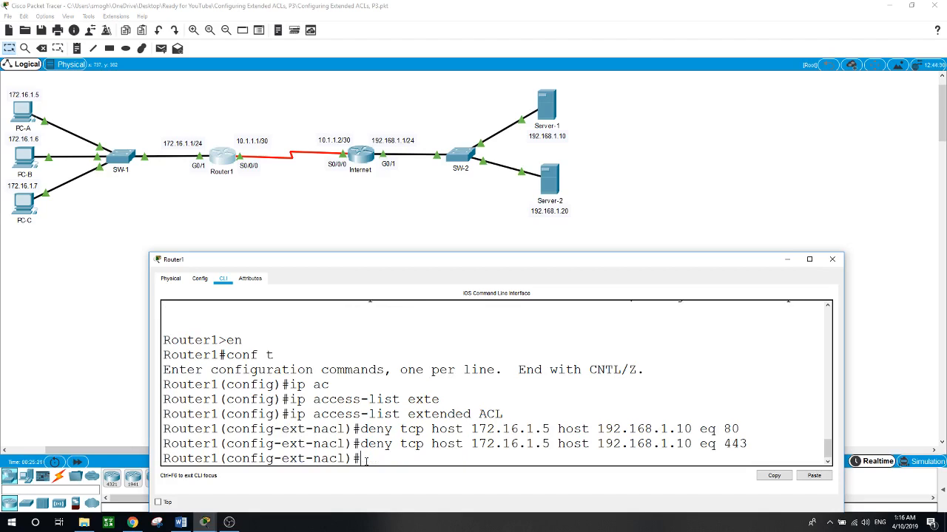
- Add a rule denying TCP from host 172.16.1.5 to host 192.168.1.20 on port 80
type("deny tcp host ")
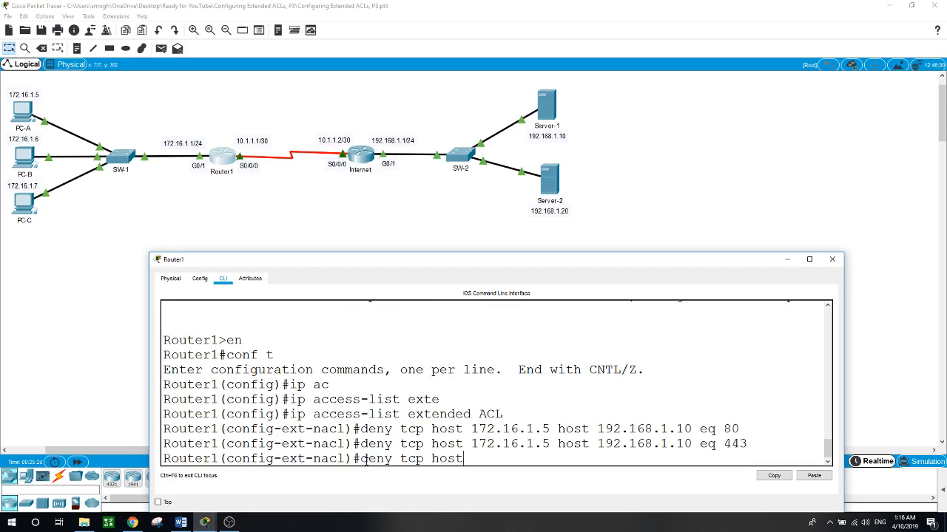
type("172.16.1.5 host 192.168.1.")
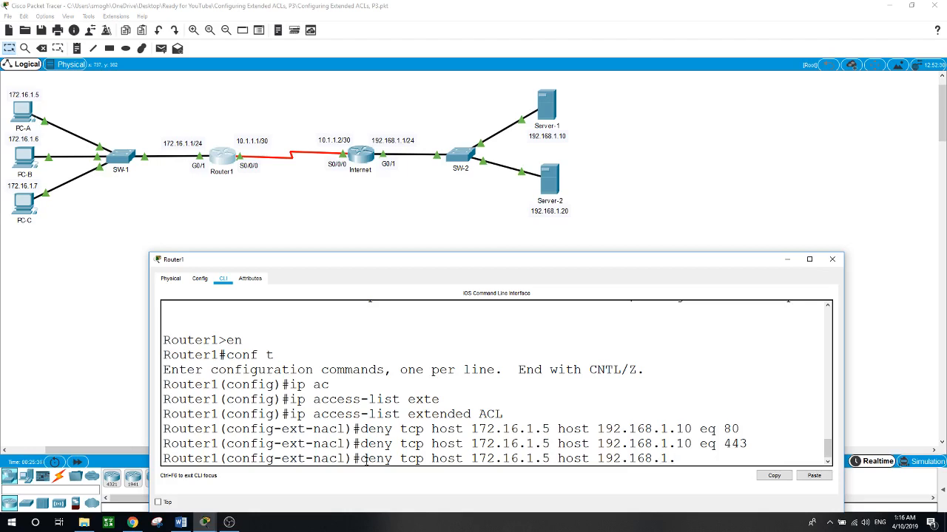
type("20 eq 80")
key("Return")
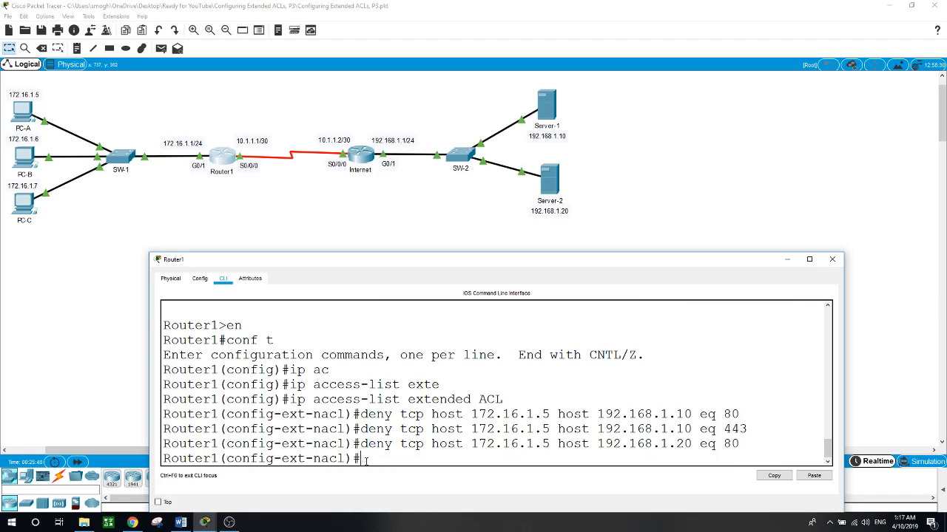
- Add a rule denying TCP from host 172.16.1.5 to host 192.168.1.20 on port 443
type("deny tcp host 172.16")
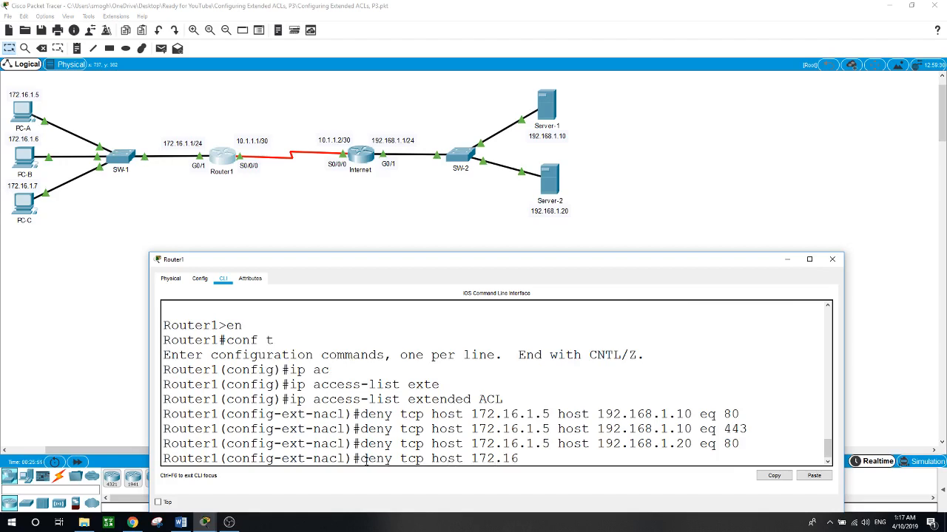
type(".1.5 host 192.168.1.20 eq")
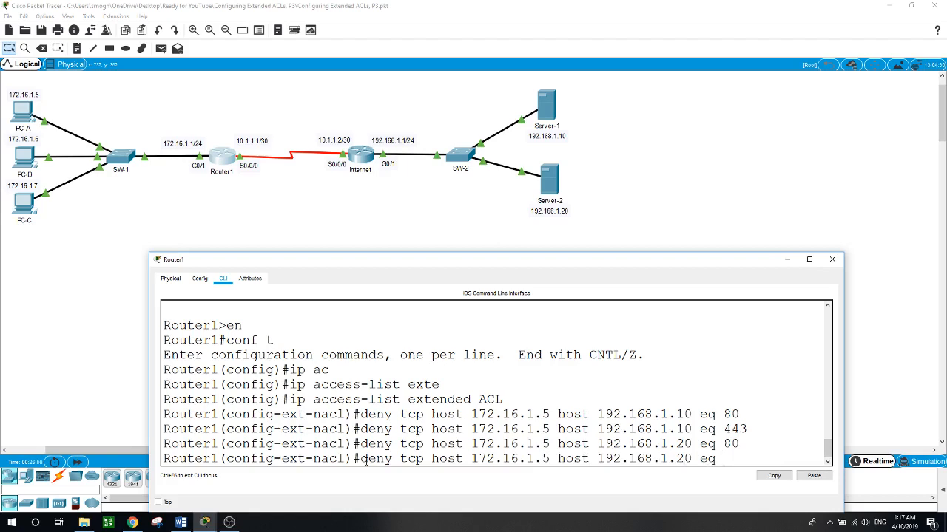
type(" 443")
key("Return")
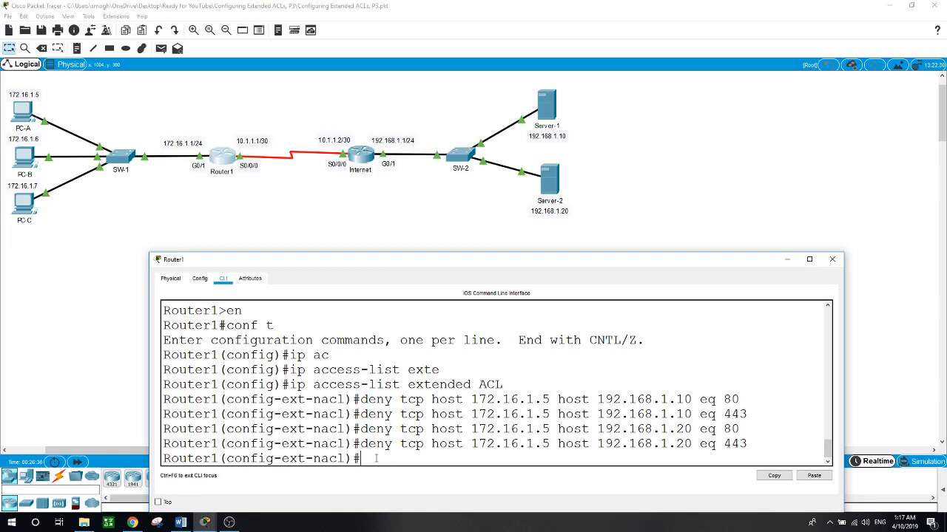
- Add a rule denying TCP from host 172.16.1.6 to host 192.168.1.10 on FTP port 21
type("deny tcp host 172")
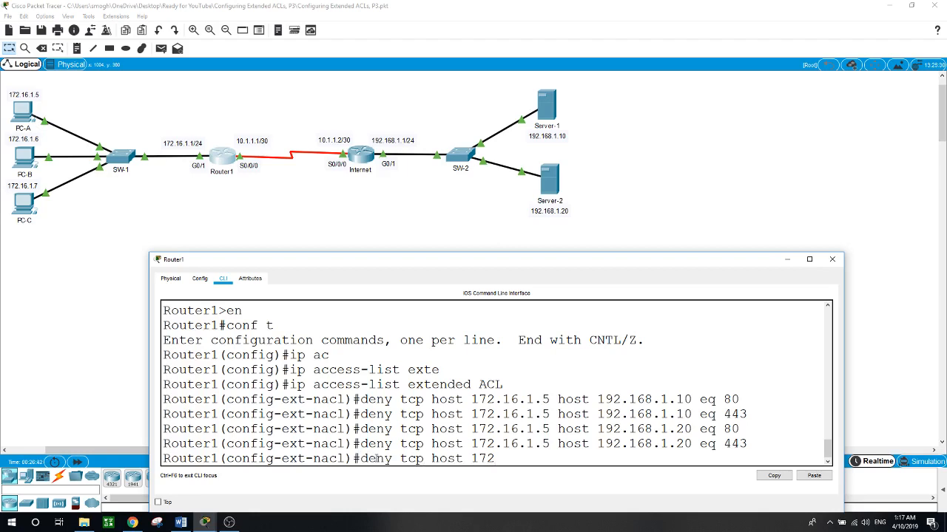
type(".16.1.6 host 192.168.1.10 eq")
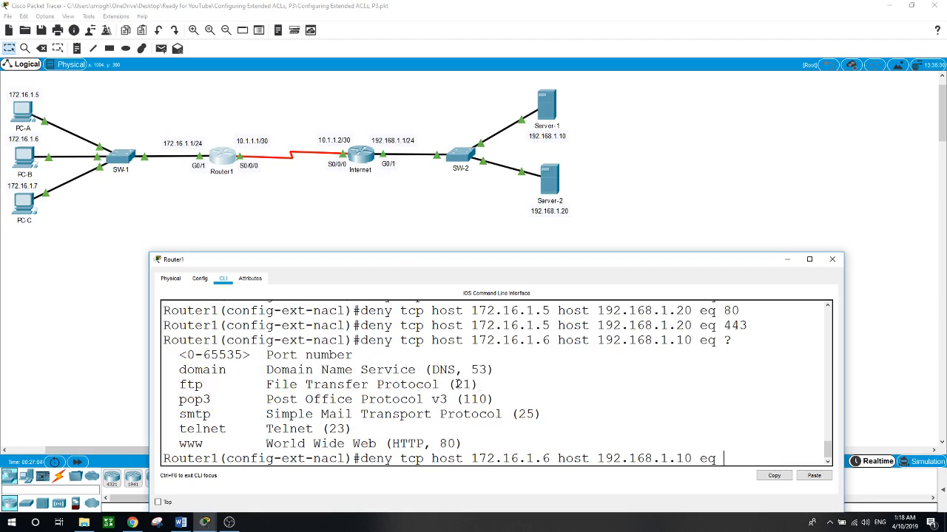
left_click_drag(456, 385, 472, 384)
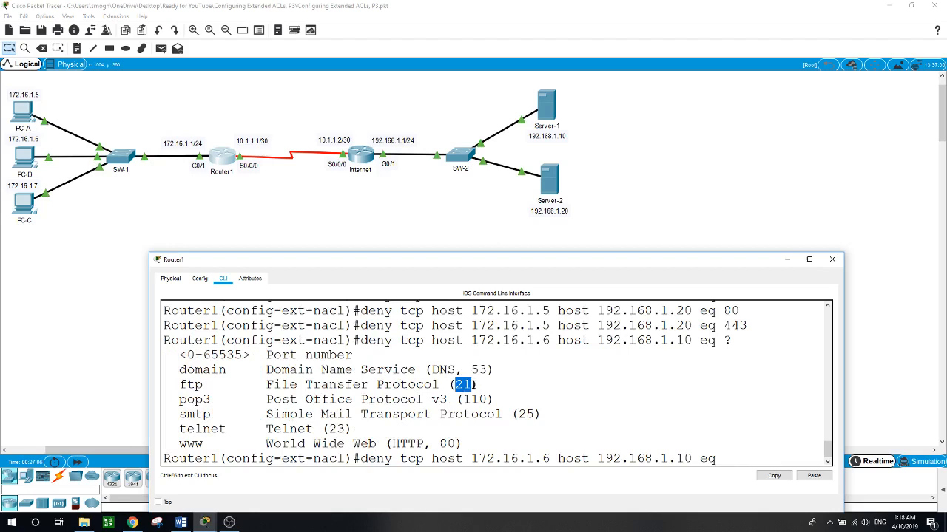
left_click(729, 462)
type("21")
key("Return")
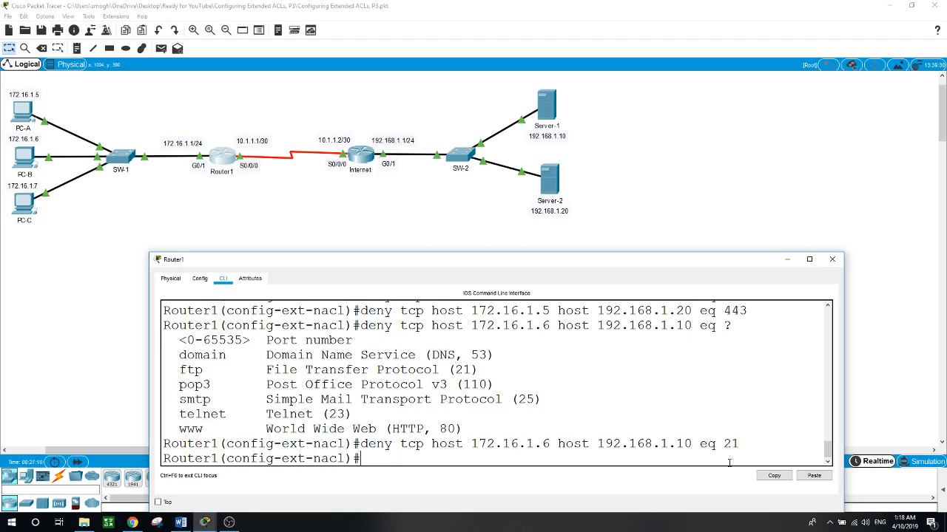
- Add a rule denying TCP from host 172.16.1.6 to host 192.168.1.20 on port 21
type("deny tcp host 17")
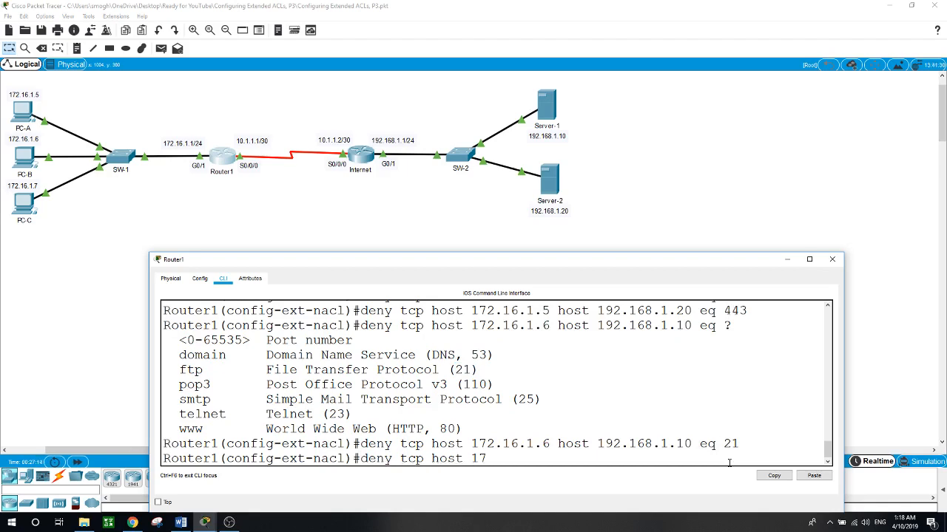
type("2.16.1.6 host 192.168.1.20")
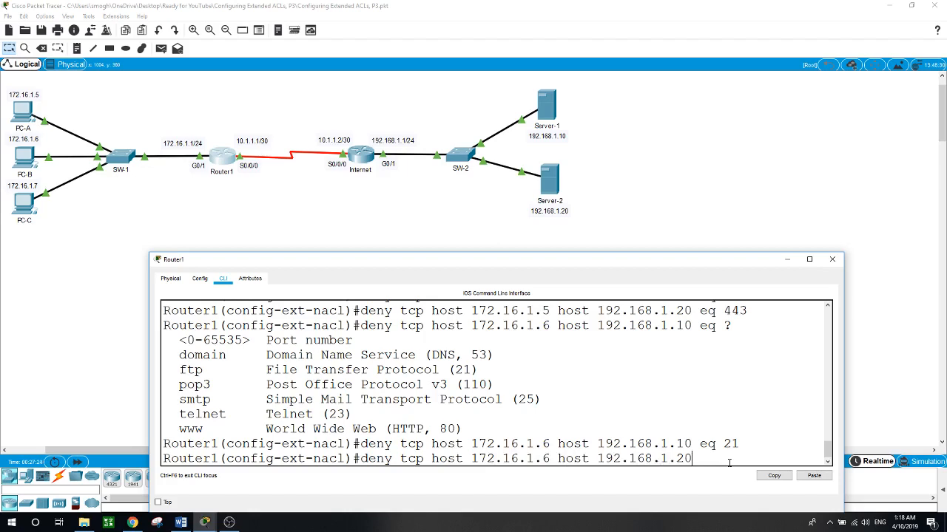
type(" eq 21")
key("Return")
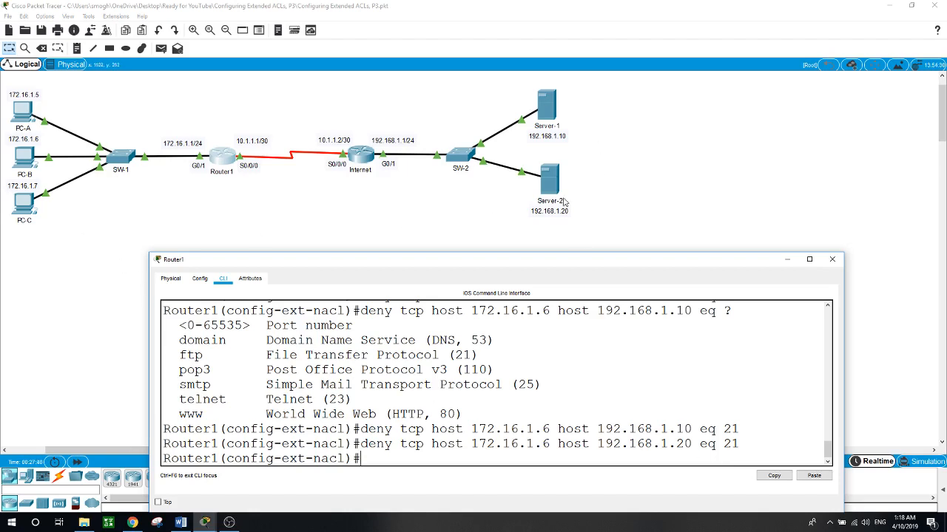
- Add a rule denying ICMP from host 172.16.1.7 to host 192.168.1.10
type("deny icmp host 172.16.1")
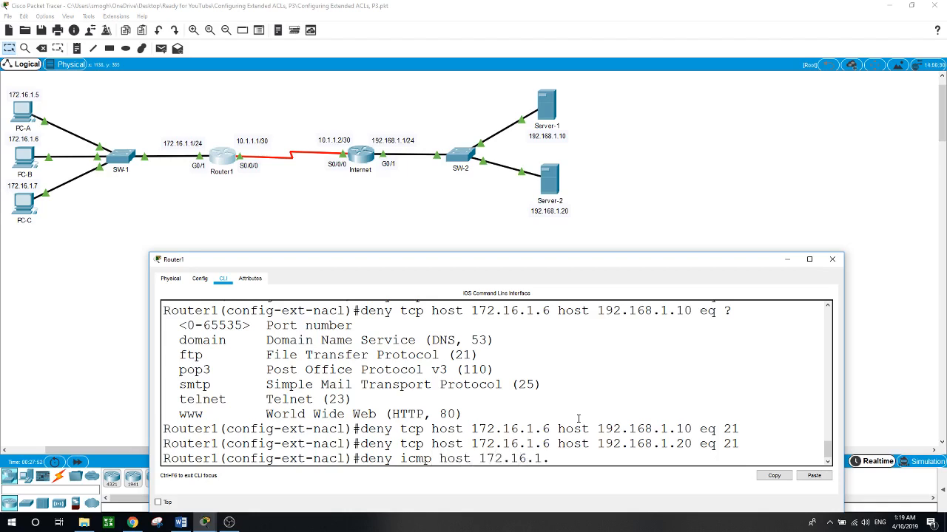
type(".7 host 192.16")
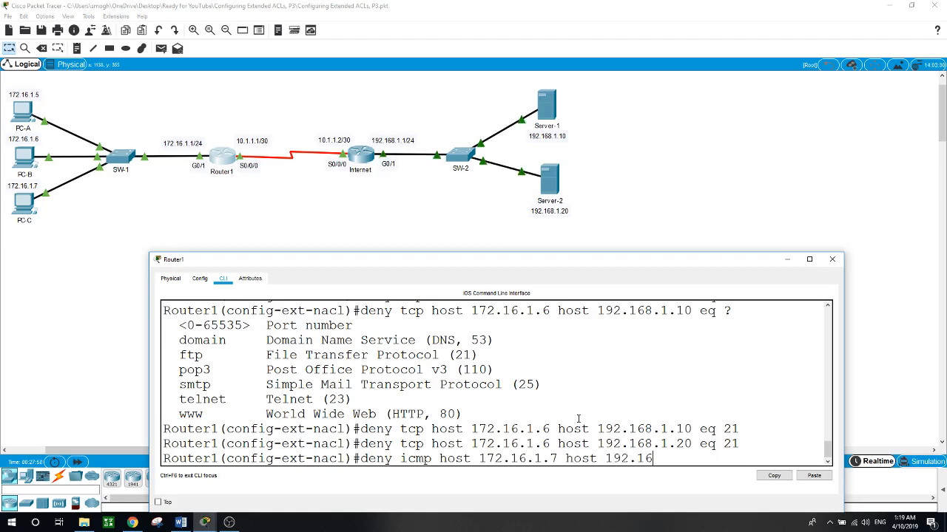
type("8.1.10")
key("Return")
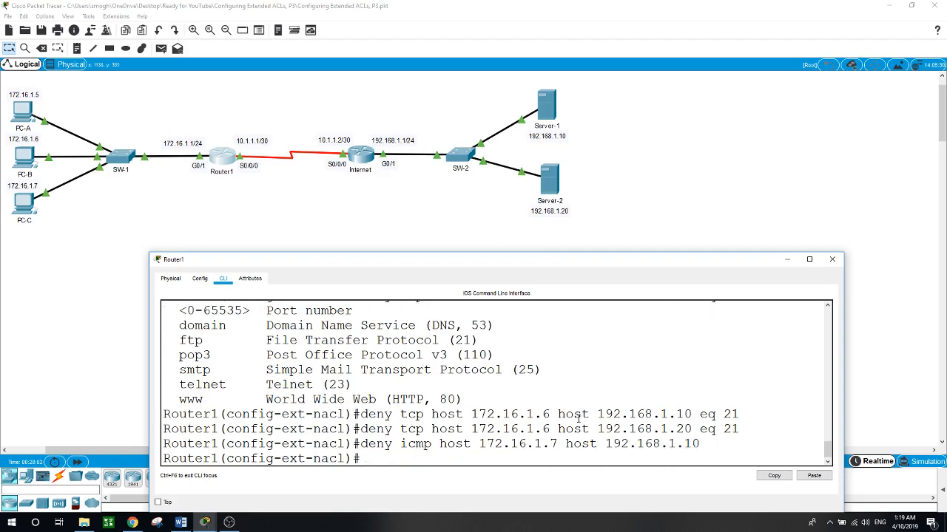
- Add a rule denying ICMP from host 172.16.1.7 to host 192.168.1.20
type("deny icmp host 172")
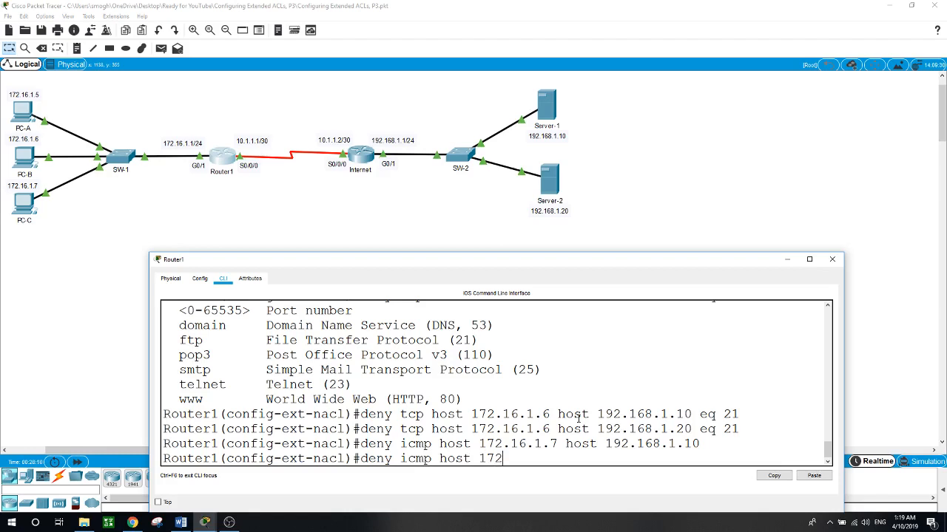
type(".16.1.7 host 192.168.1.20")
key("Return")
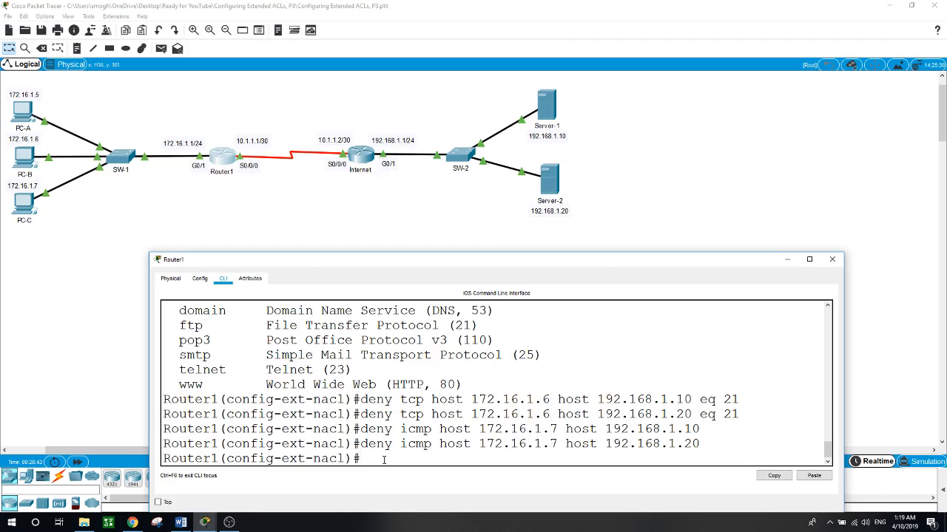
- Add a final rule to the access list permitting IP from any source to any destination
type("permit ip any any")
key("Return")
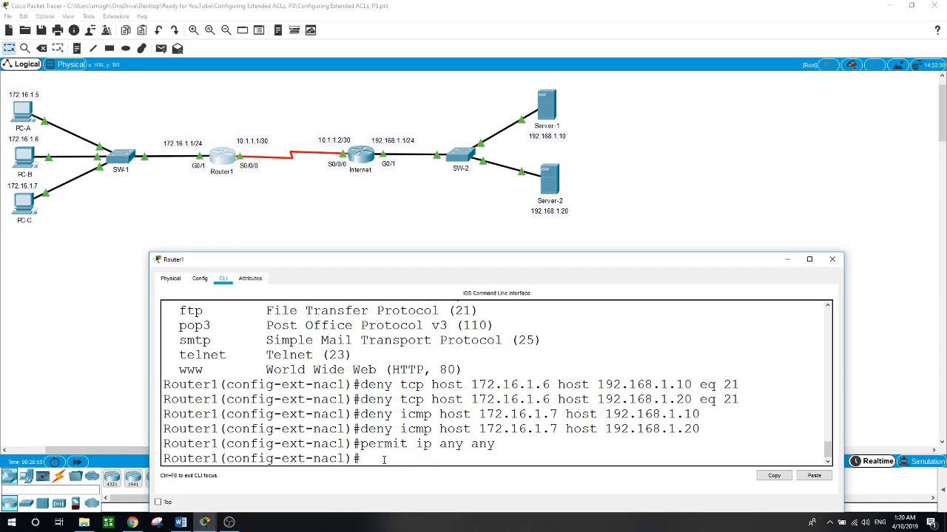
- Exit the access list configuration on Router1 and apply the access list ACL inbound on interface g0/1
left_click(392, 249)
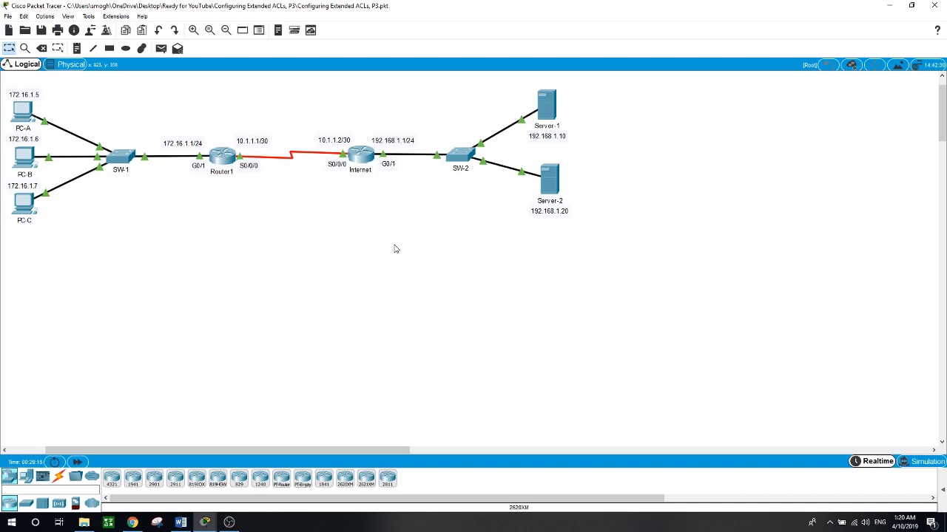
left_click(230, 165)
type("exit")
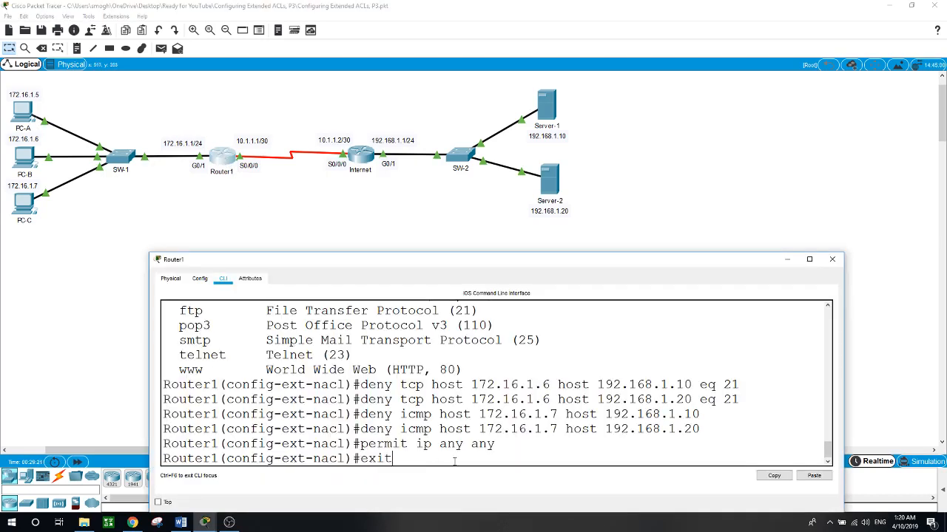
key("Return")
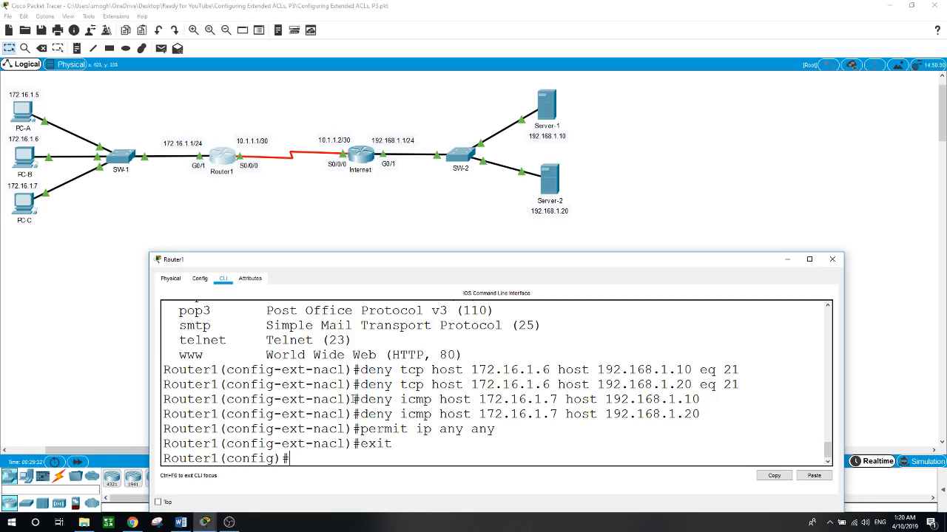
type("int g0/1")
key("Return")
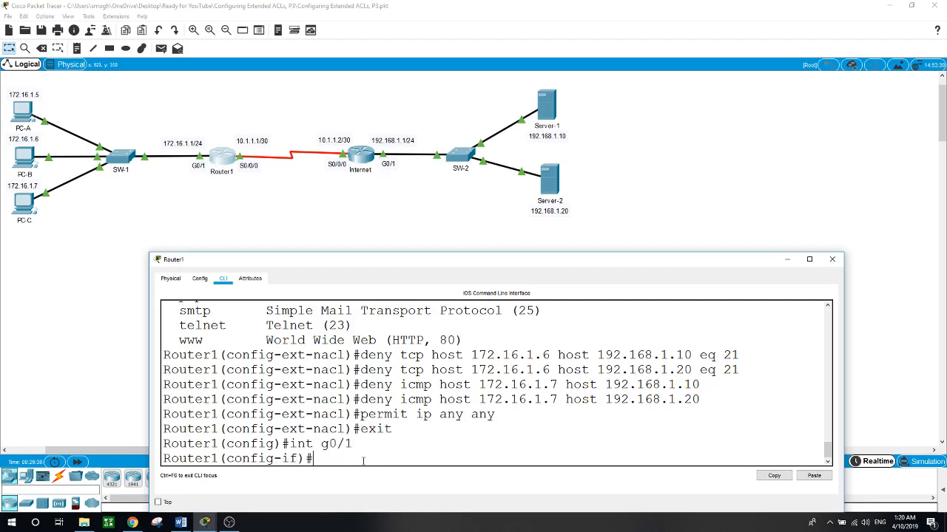
type("ip acc")
key("Tab")
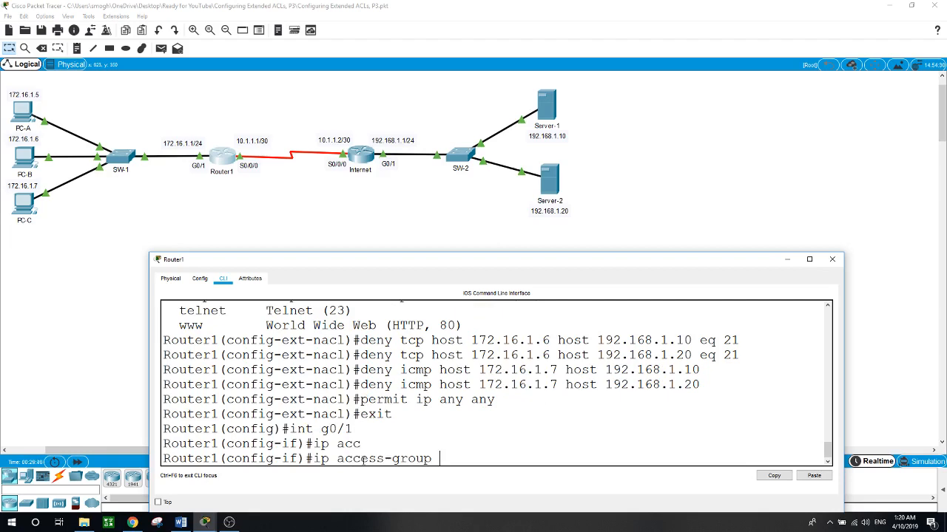
type("ACL in")
key("Return")
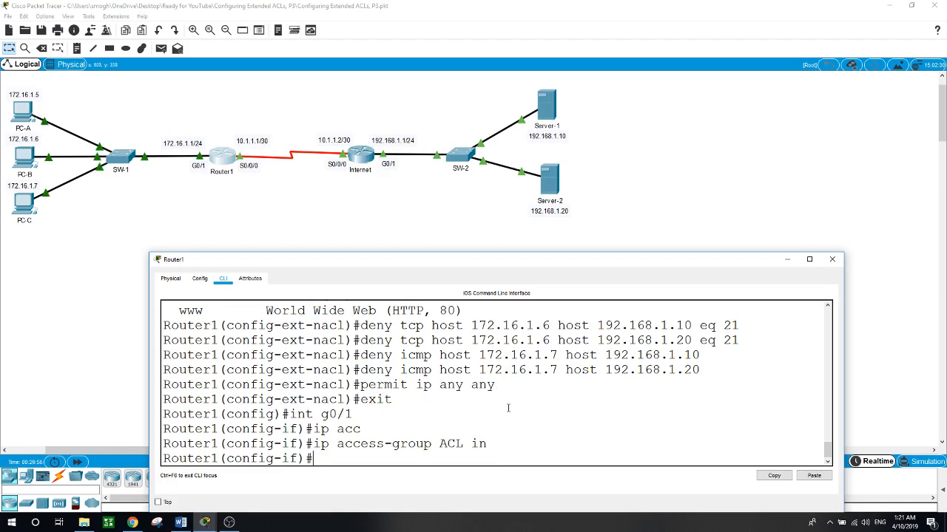
- Test HTTP access from PC-A to Server-1 by browsing to 192.168.1.10 in a fresh web browser session
left_click(437, 208)
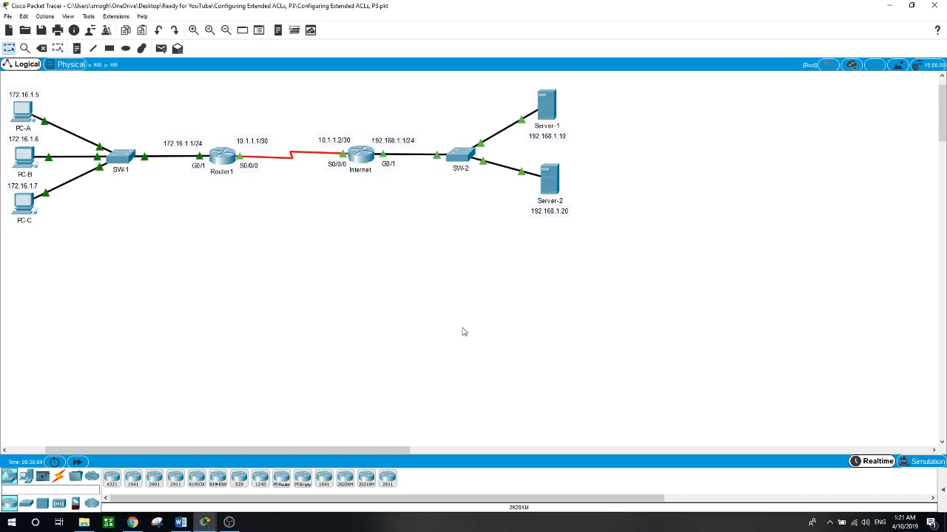
left_click(25, 114)
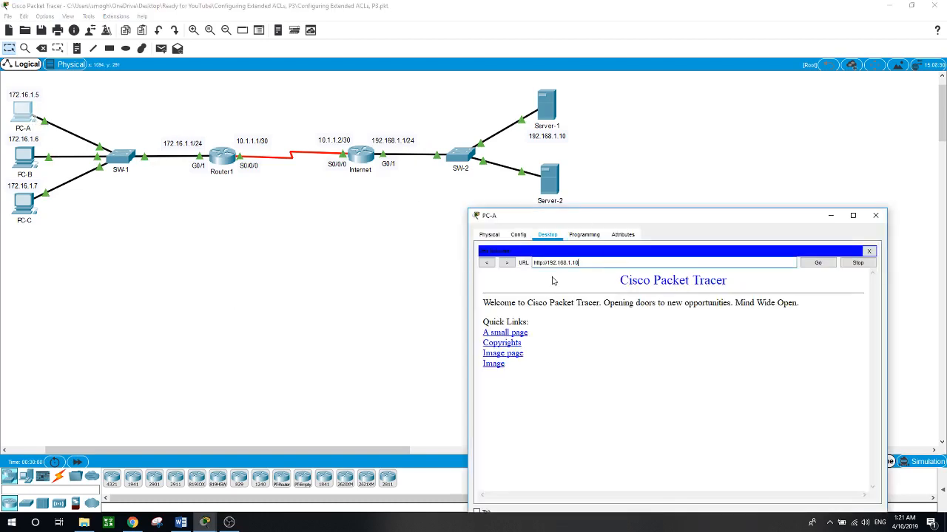
left_click(869, 253)
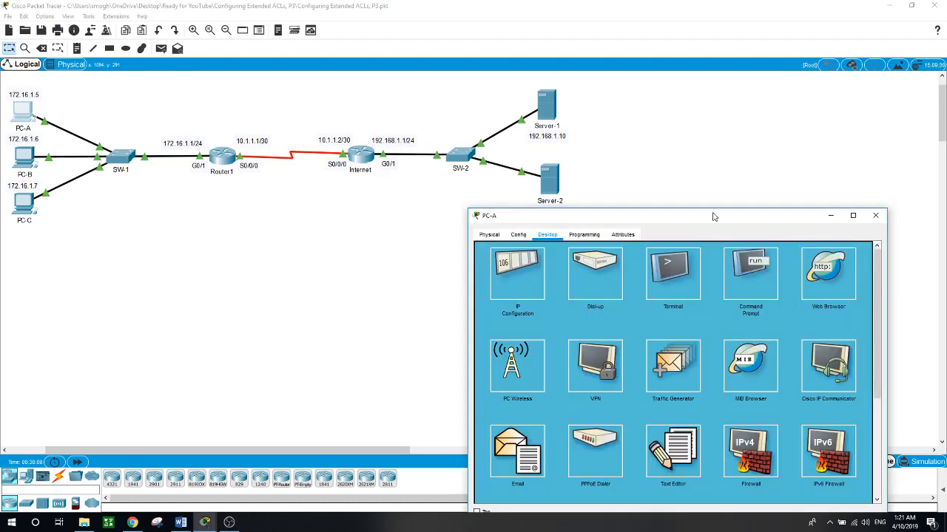
left_click(824, 281)
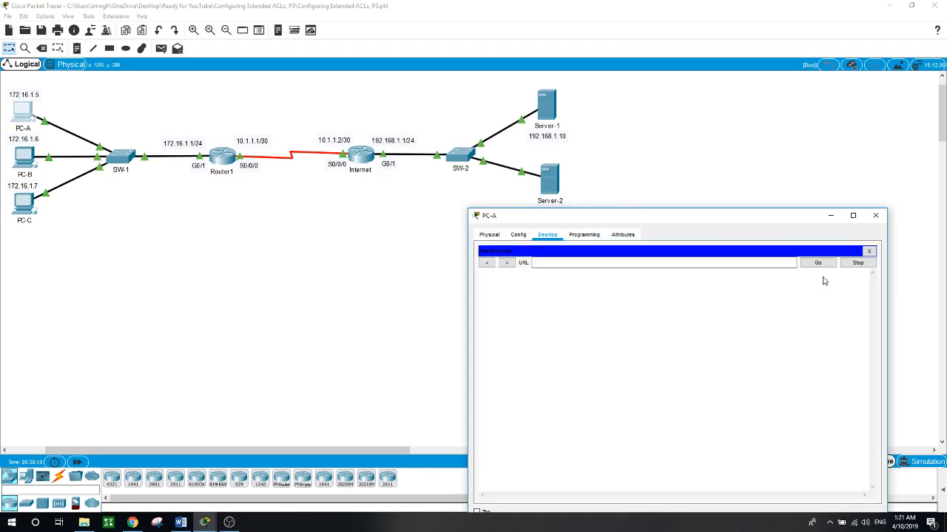
left_click(608, 264)
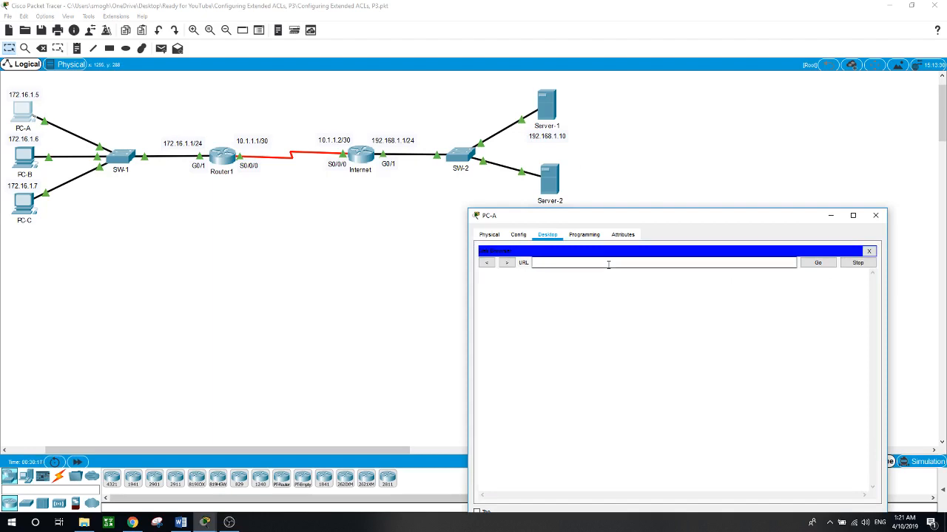
type("192.168.1.10")
key("Return")
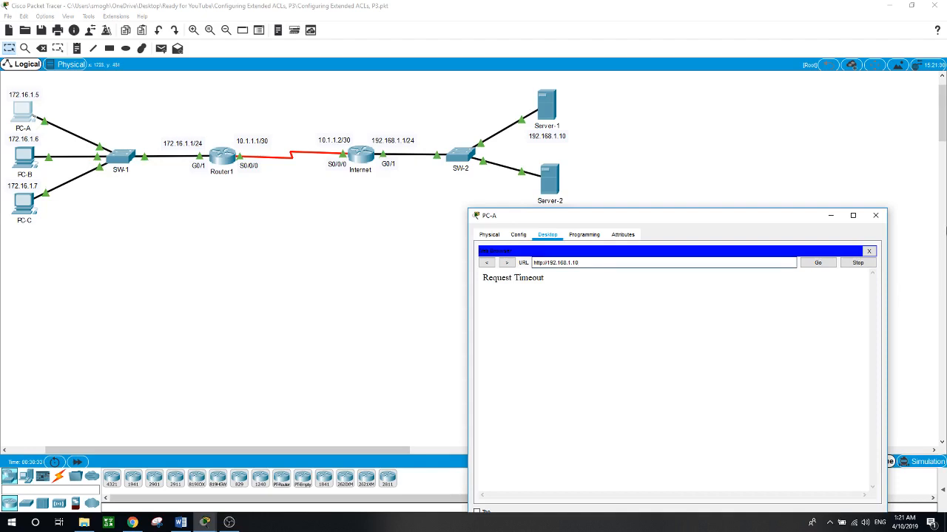
- Test HTTP access from PC-A to Server-2 by browsing to 192.168.1.20 in a reopened web browser
left_click(869, 251)
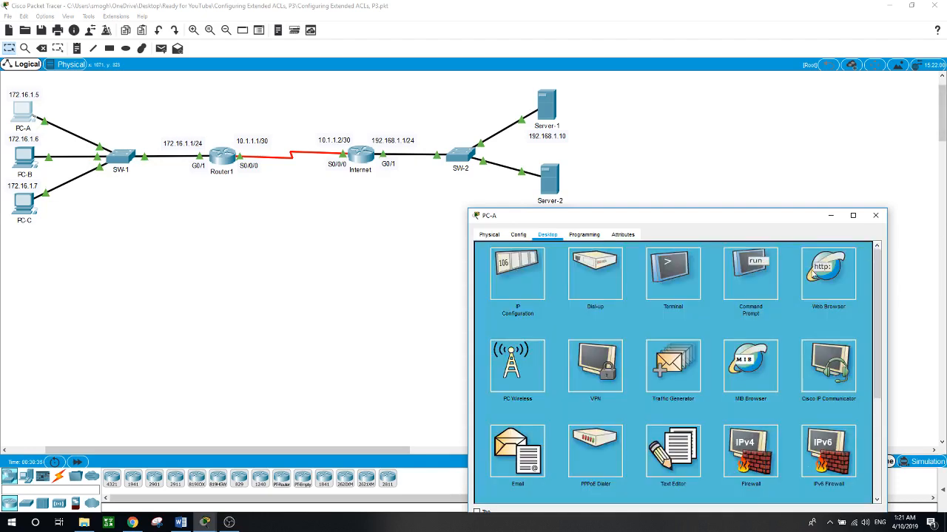
left_click(824, 266)
left_click(582, 265)
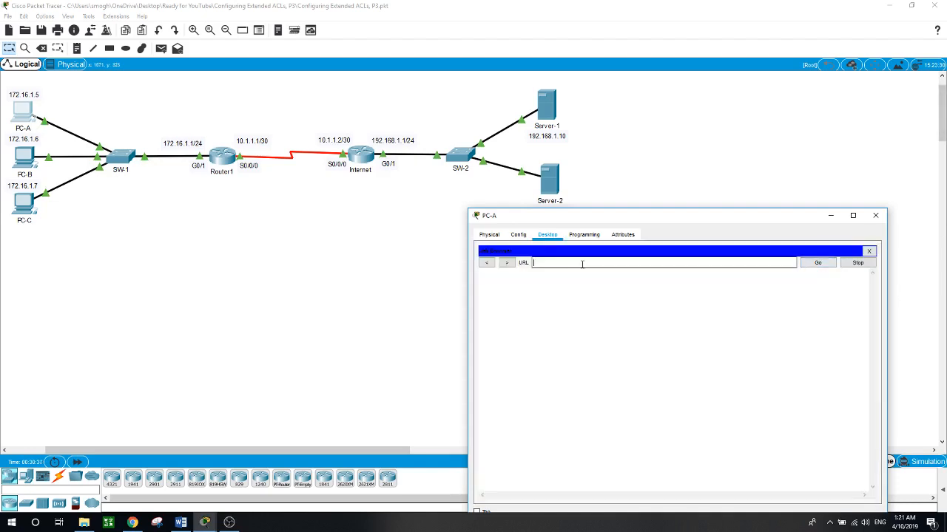
type("192.168.1")
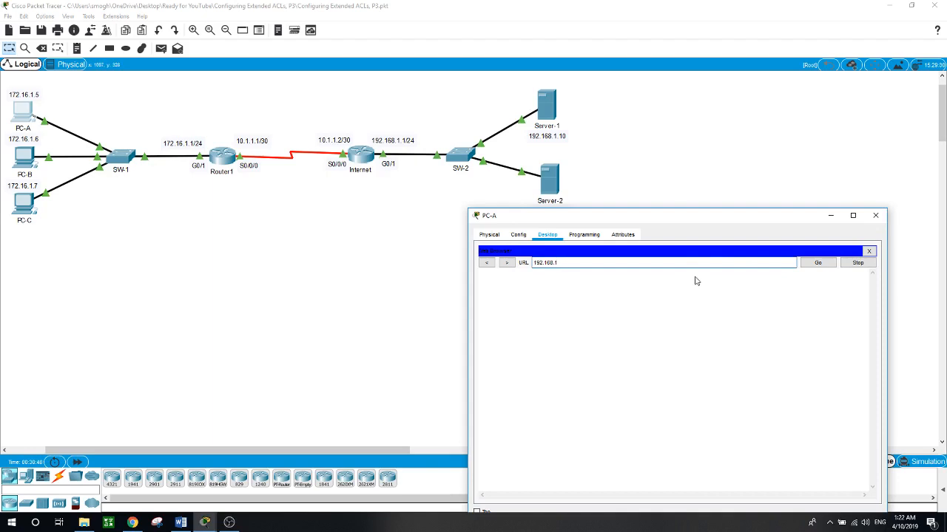
type(".20")
key("Return")
left_click(814, 265)
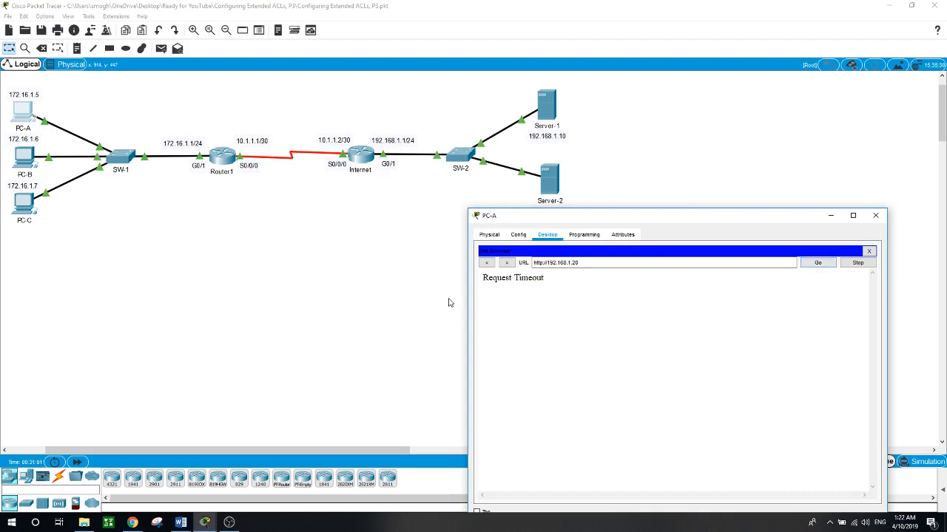
- End the open FTP session in PC-A's command prompt and start a new FTP connection to Server-1 at 192.168.1.10
left_click(165, 269)
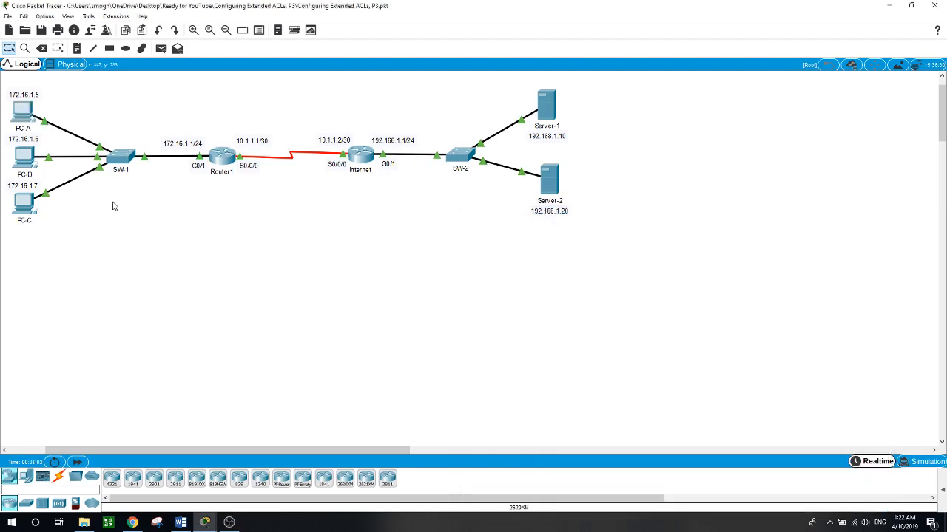
left_click(30, 111)
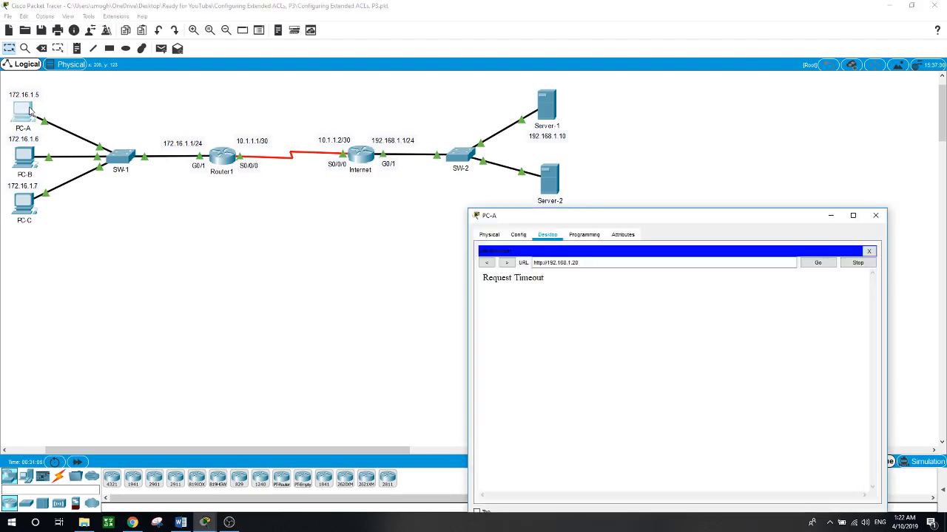
left_click(869, 251)
left_click(739, 275)
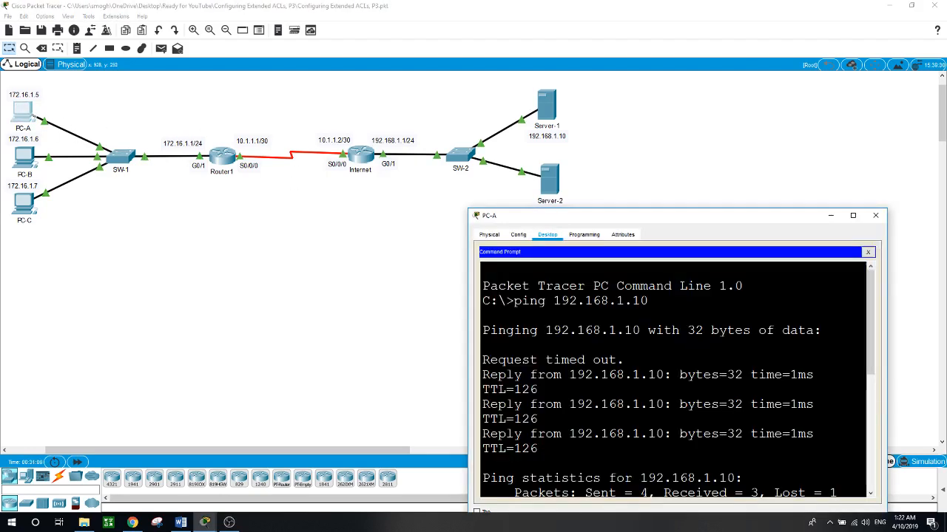
left_click_drag(646, 215, 646, 185)
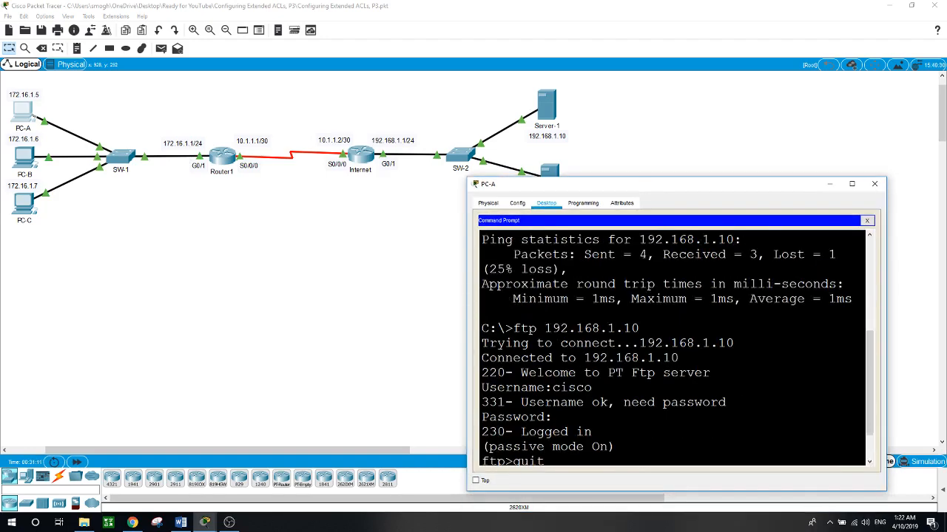
key("Return")
type("f")
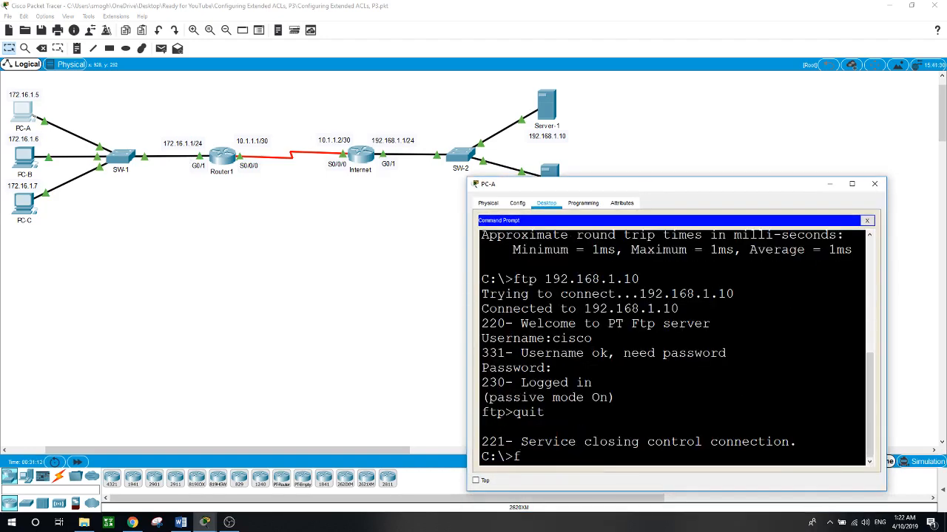
type("tp 192.168.1.10")
key("Return")
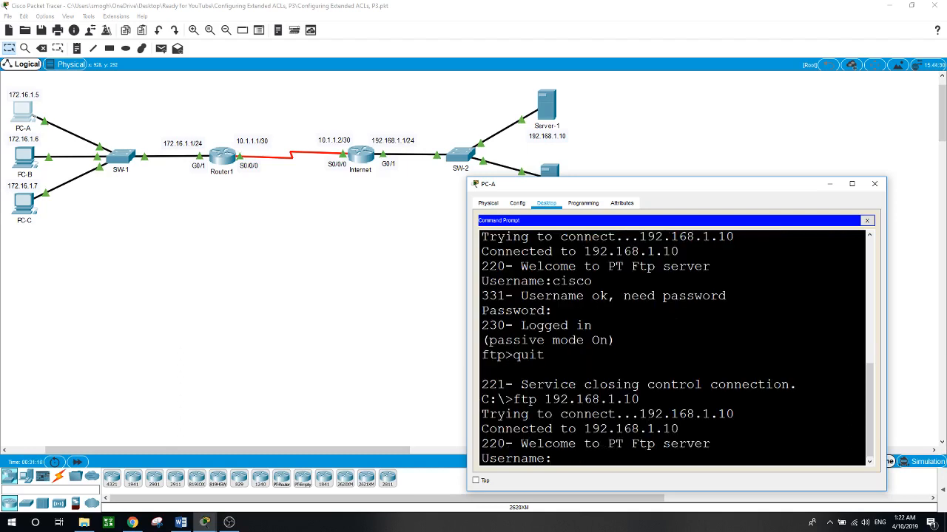
- Log in to Server-1's FTP service from PC-A with username cisco and the account password, and quit the session
type("cisco")
key("Return")
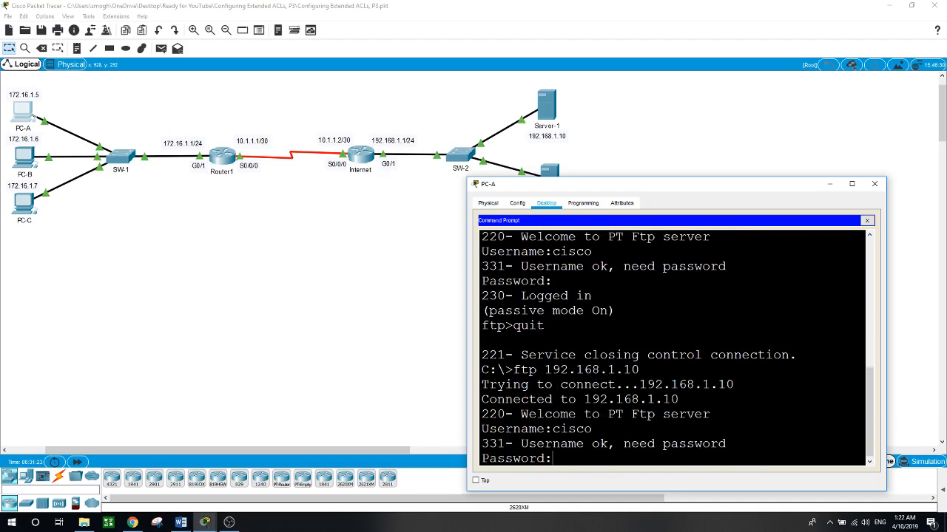
key("Return")
type("quit")
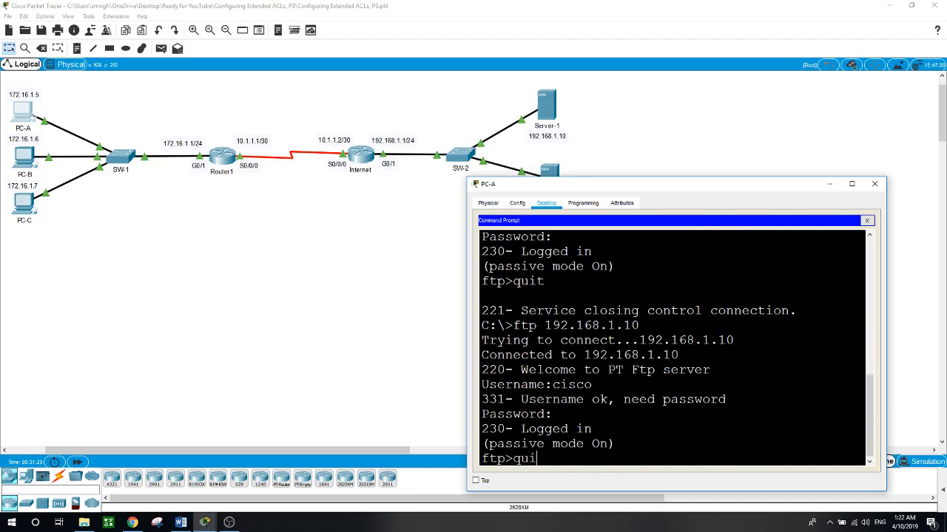
key("Return")
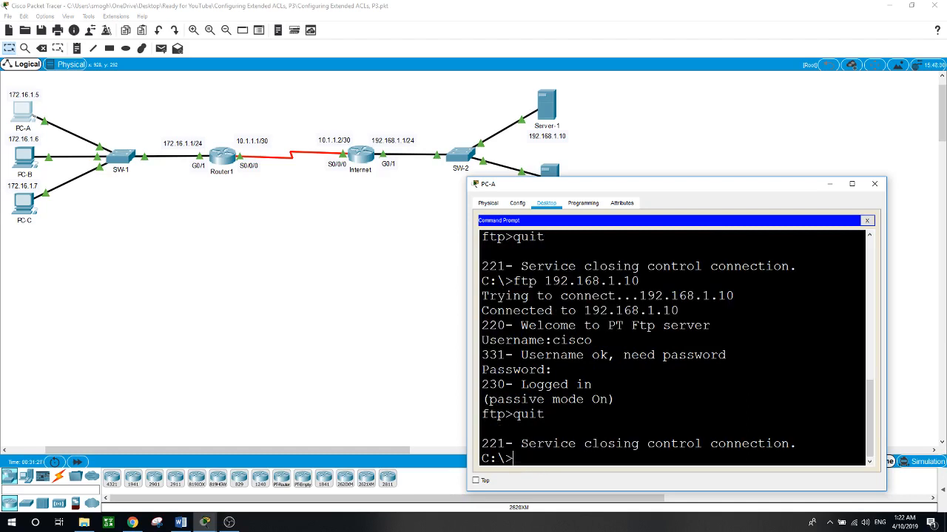
- Test ICMP from PC-A by pinging Server-1 at 192.168.1.10 and Server-2 at 192.168.1.20, and close its window
type("ping 192.168.1.10")
key("Return")
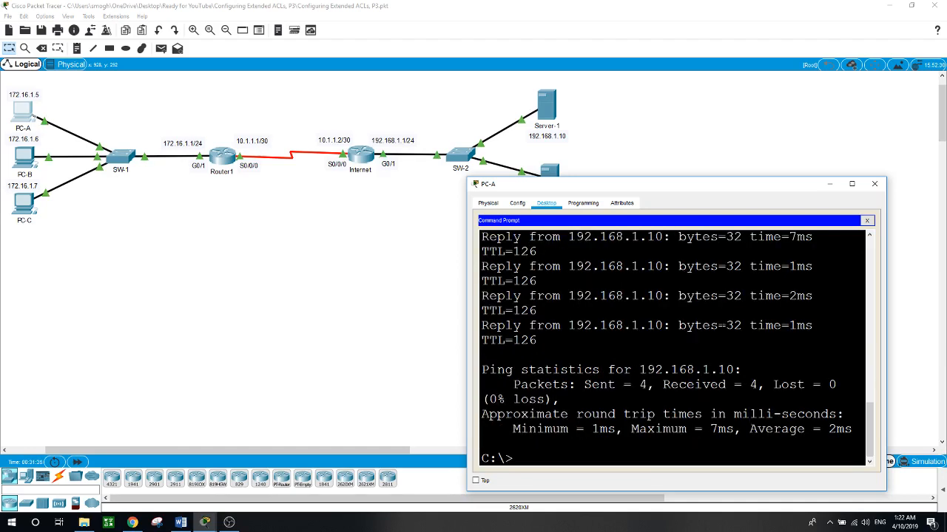
key("Up")
key("BackSpace")
key("BackSpace")
type("20")
key("Return")
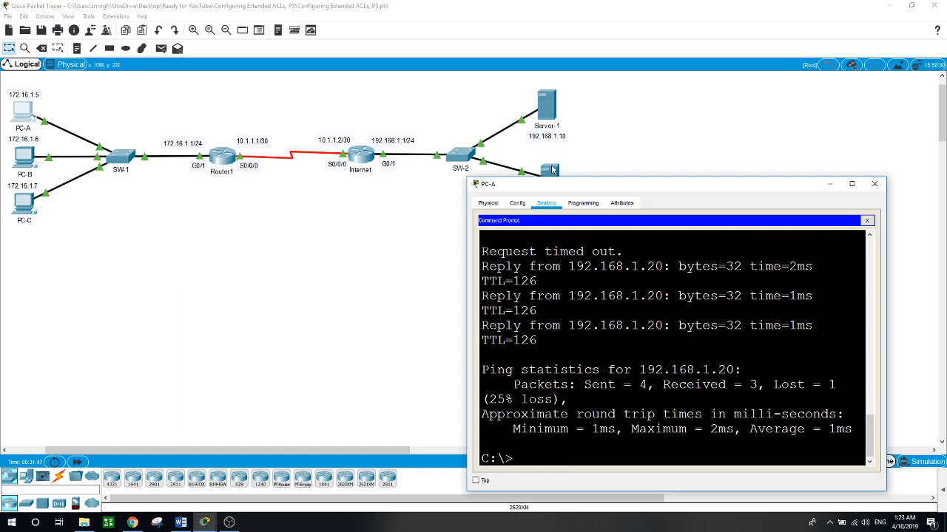
left_click(426, 227)
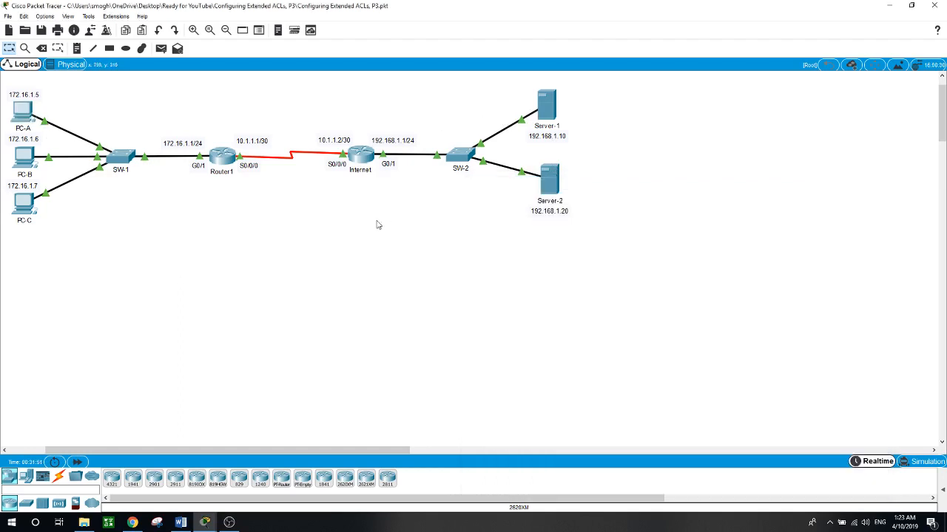
- Test FTP access from PC-B's command prompt to Server-1 at 192.168.1.10
left_click(22, 156)
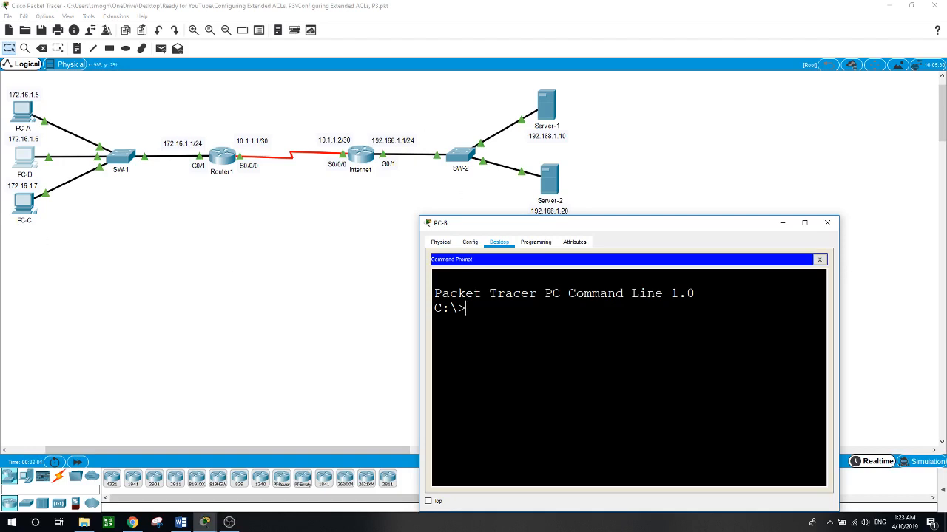
type("ftp 192.168.1.10")
key("Return")
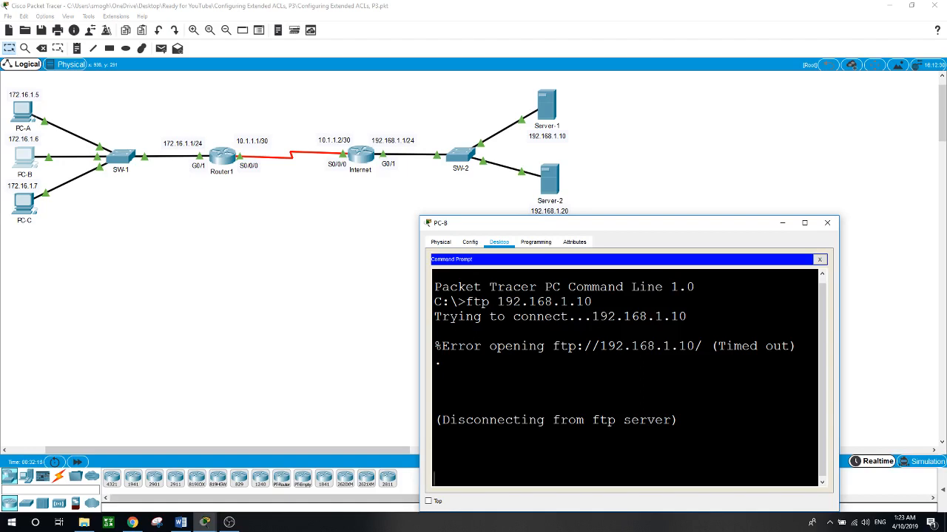
- Test FTP access from PC-B's command prompt to Server-2 at 192.168.1.20
type("ft")
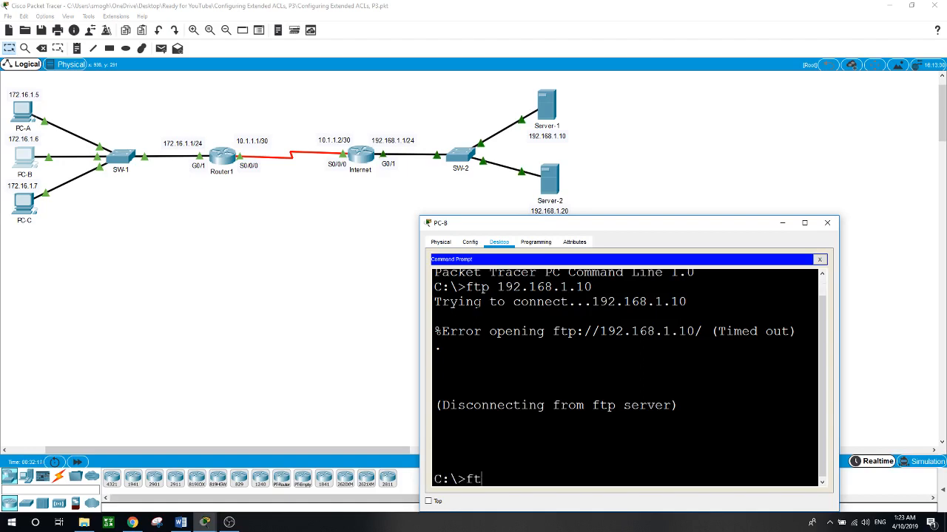
type("p 192.168.1.20")
key("Return")
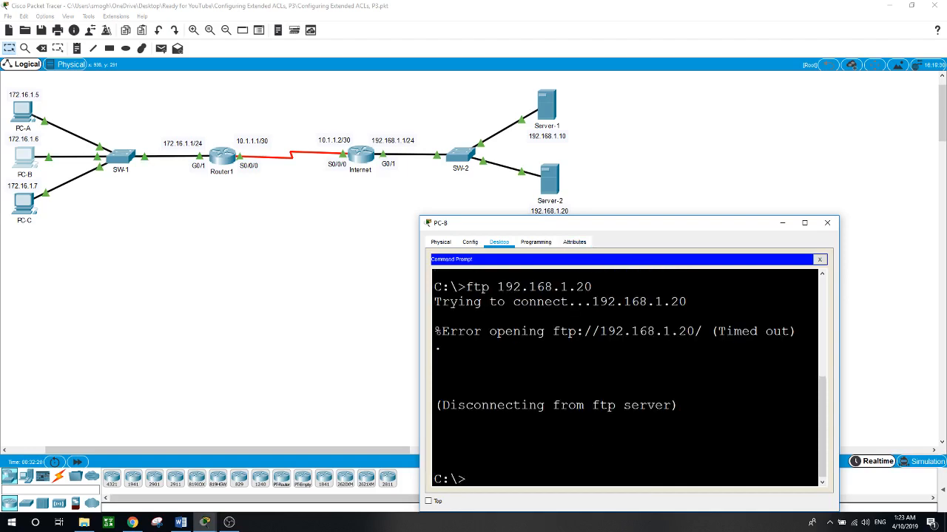
- Ping Server-1 at 192.168.1.10 from PC-B's command prompt
type("ping 192.168.1.10")
key("Return")
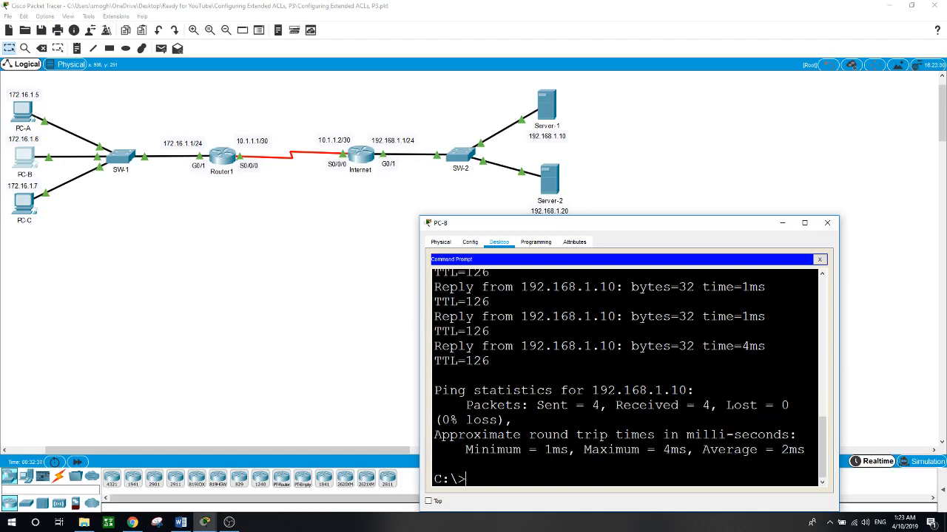
- Test HTTP access from PC-B by browsing to 192.168.1.10 and opening its Image page link, and close PC-B's window
left_click(819, 260)
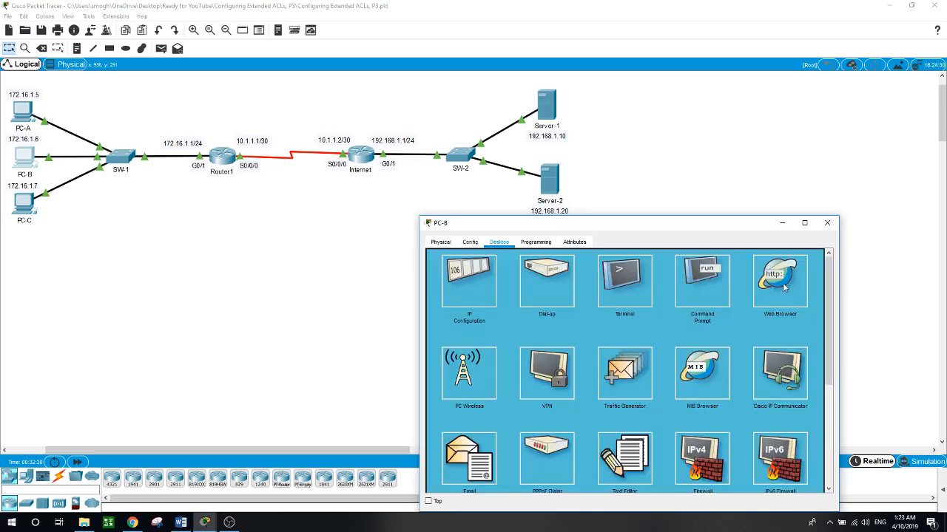
left_click(781, 281)
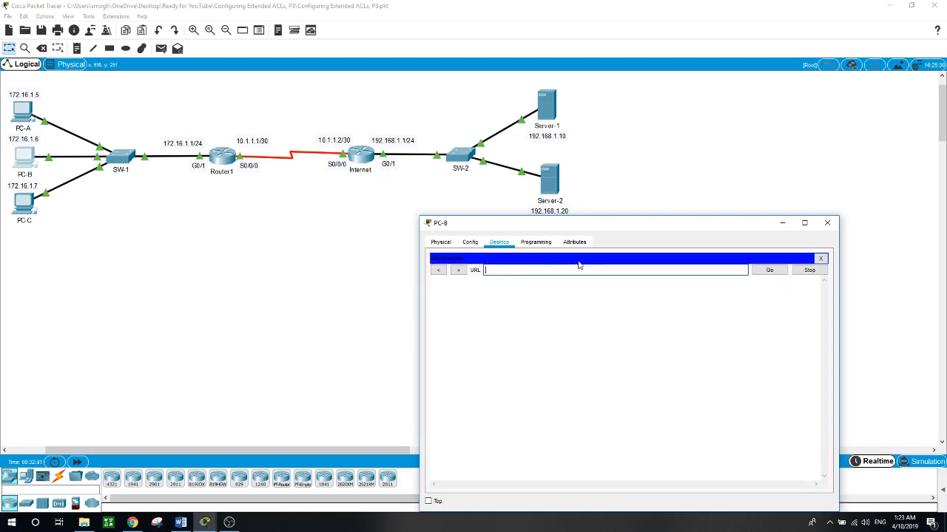
type("192.168.1.10")
key("Return")
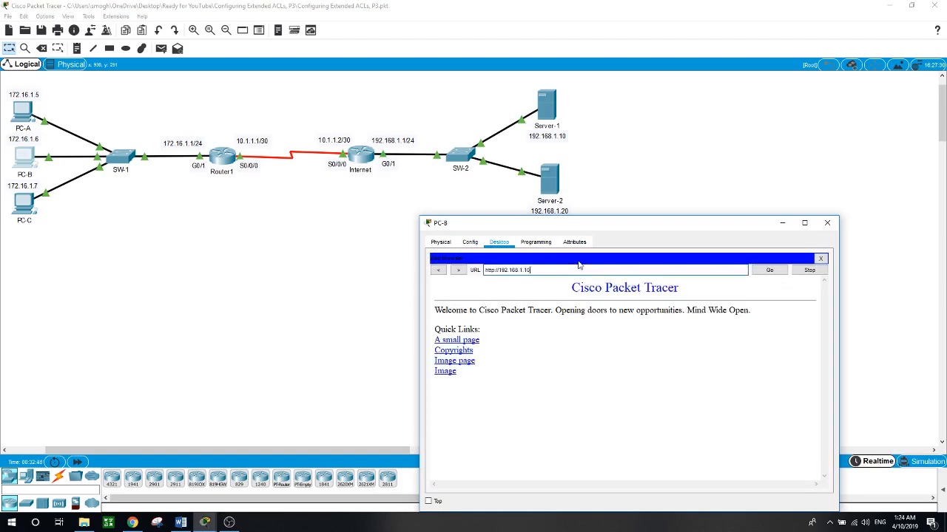
left_click(470, 361)
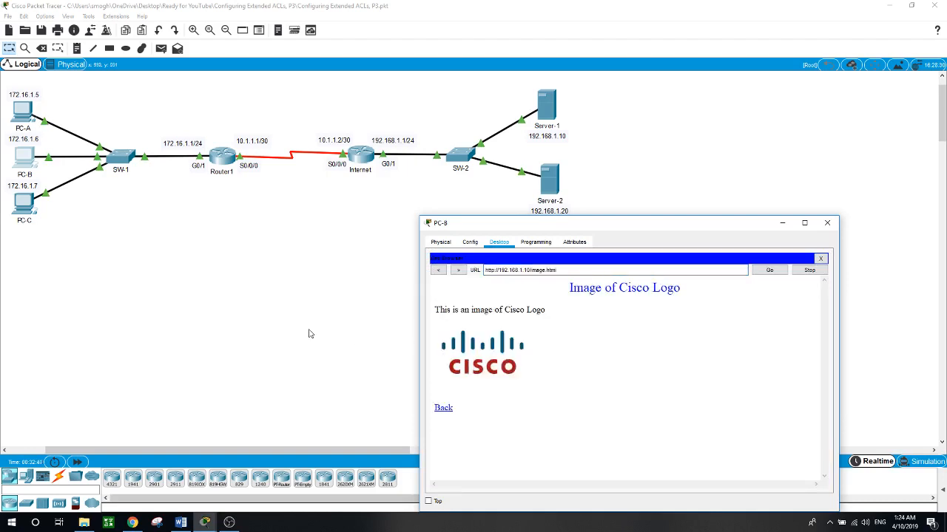
key("alt+F4")
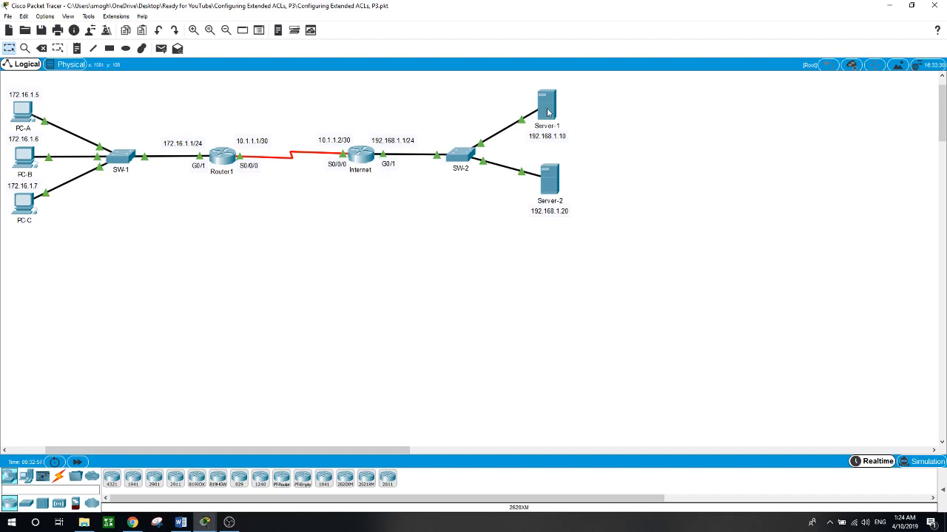
- Start an FTP connection from PC-C's command prompt to Server-1 at 192.168.1.10
left_click(14, 210)
type("f")
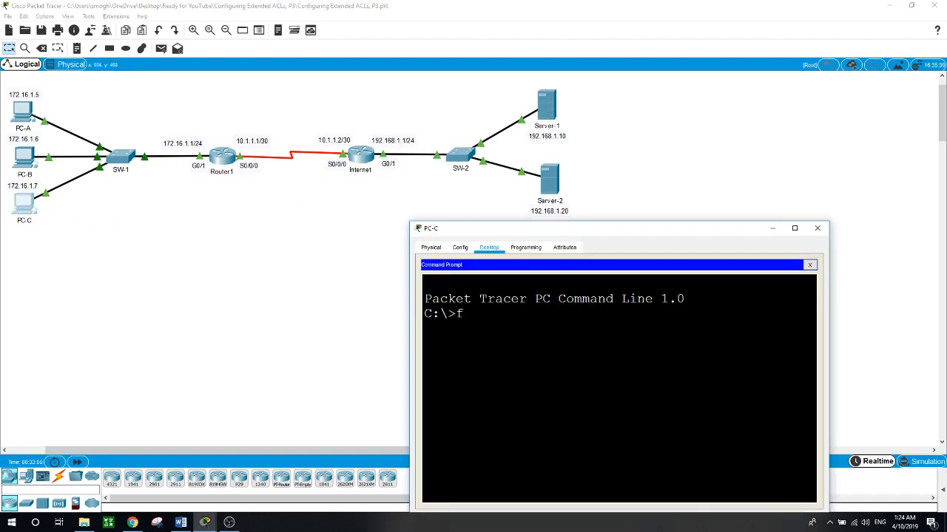
type("tp 192.168.1.10")
key("Return")
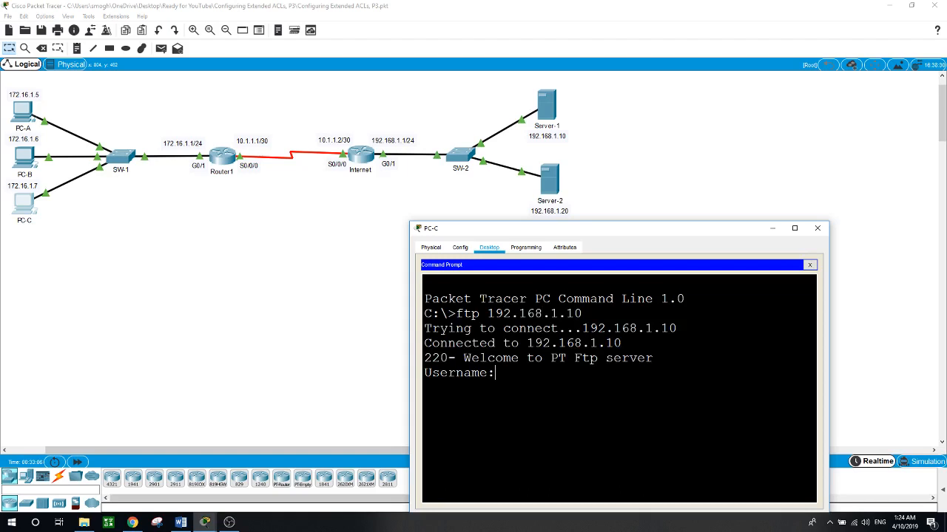
- Log in to Server-1's FTP service from PC-C with username cisco and the account password, and quit the session
type("cisco")
key("Return")
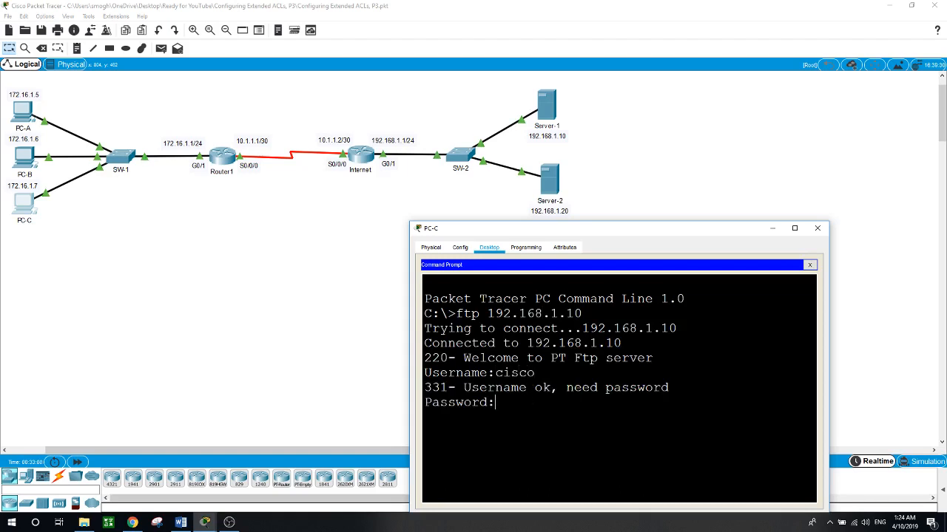
key("Return")
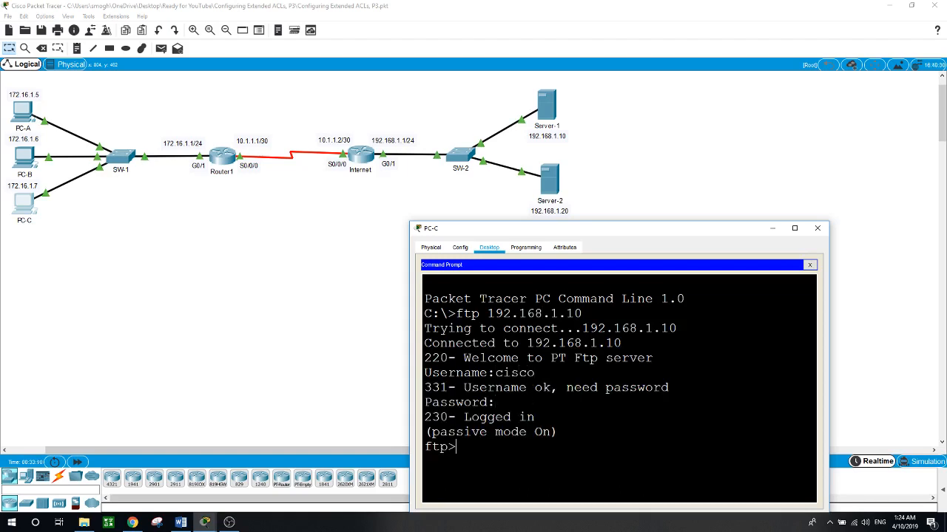
type("quit")
key("Return")
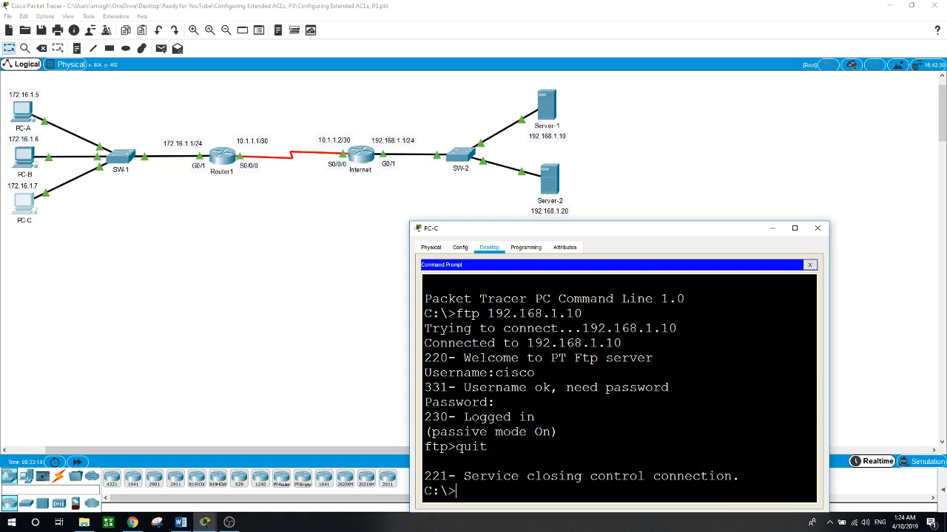
- Test HTTP access from PC-C by browsing to Server-2 at 192.168.1.20 and opening its Image page link
left_click(810, 265)
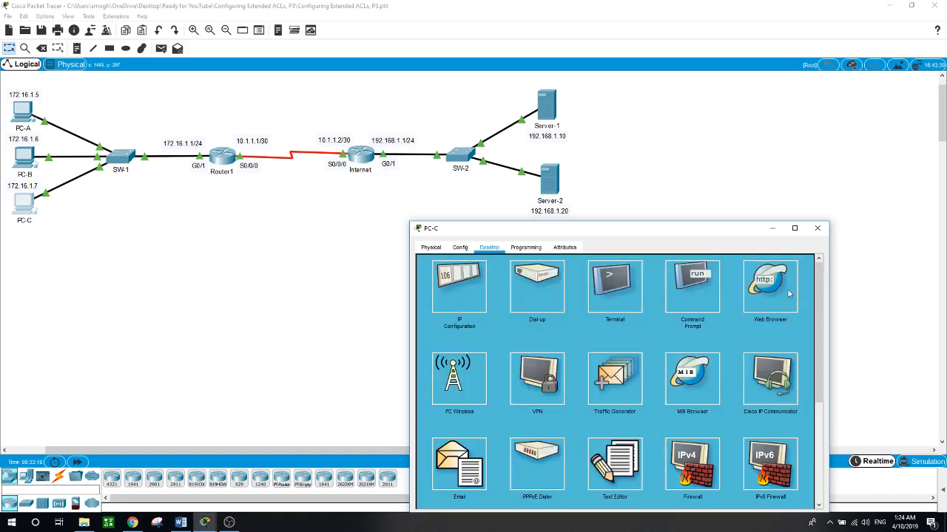
left_click(789, 295)
left_click(600, 276)
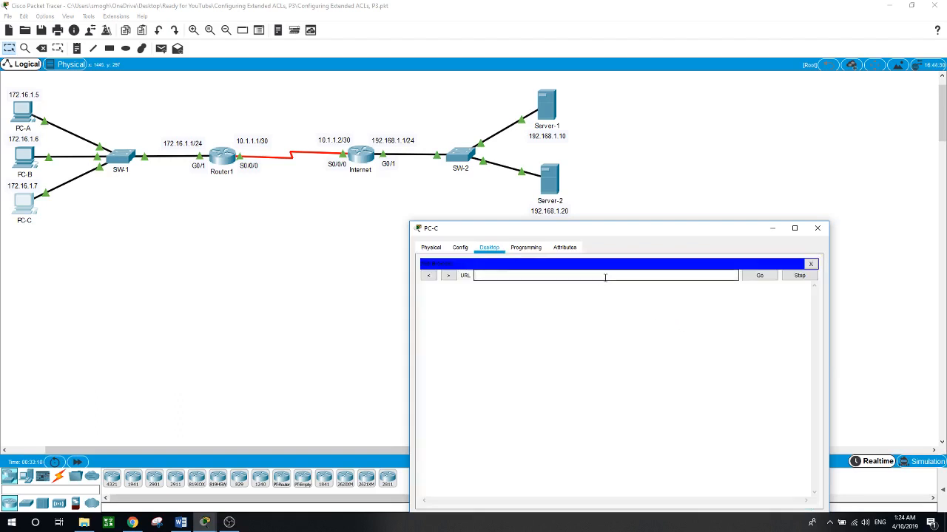
type("192.168.1.20")
key("Return")
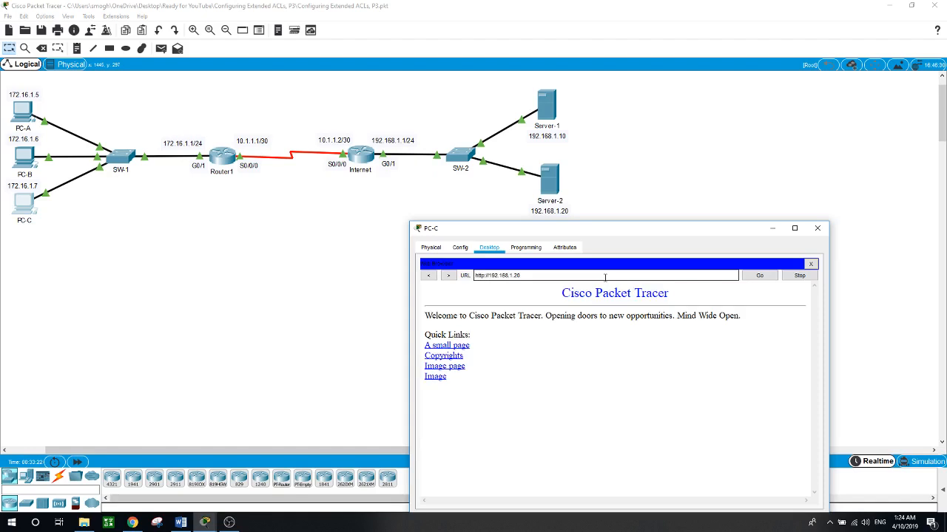
left_click(462, 367)
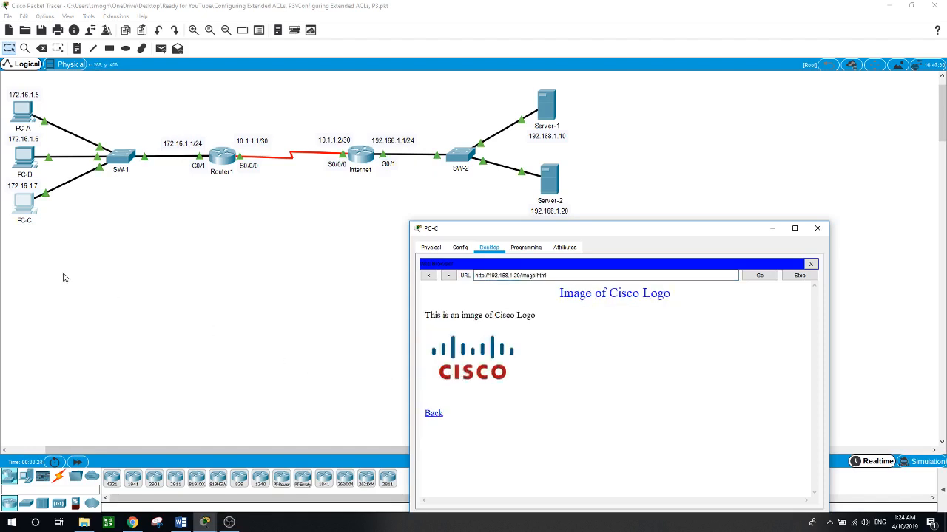
- Return to PC-C's command prompt and ping Server-1 at 192.168.1.10
left_click(811, 266)
left_click(713, 285)
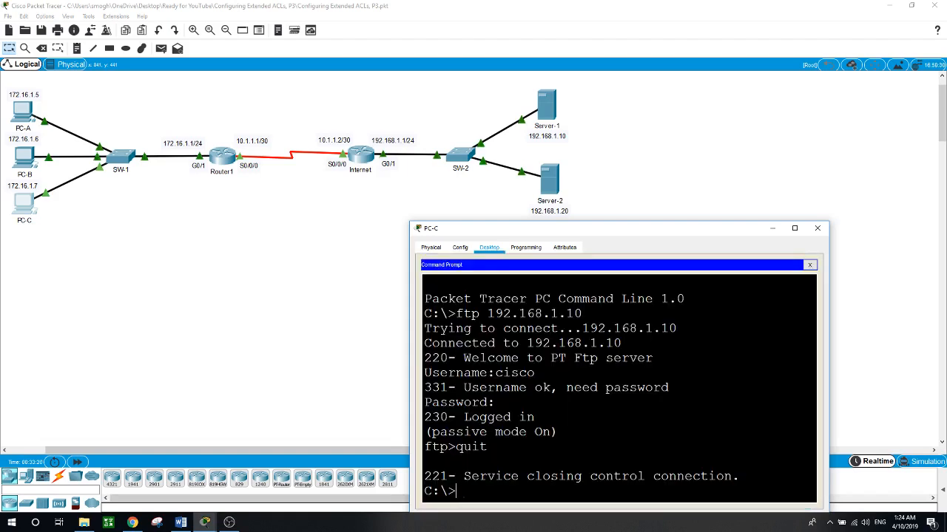
type("ping ")
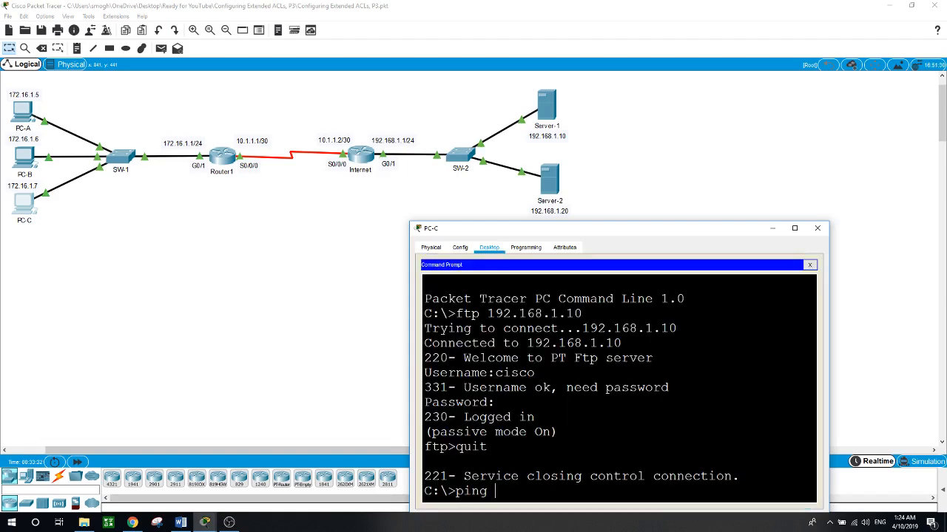
type("192.168.1.10")
key("Return")
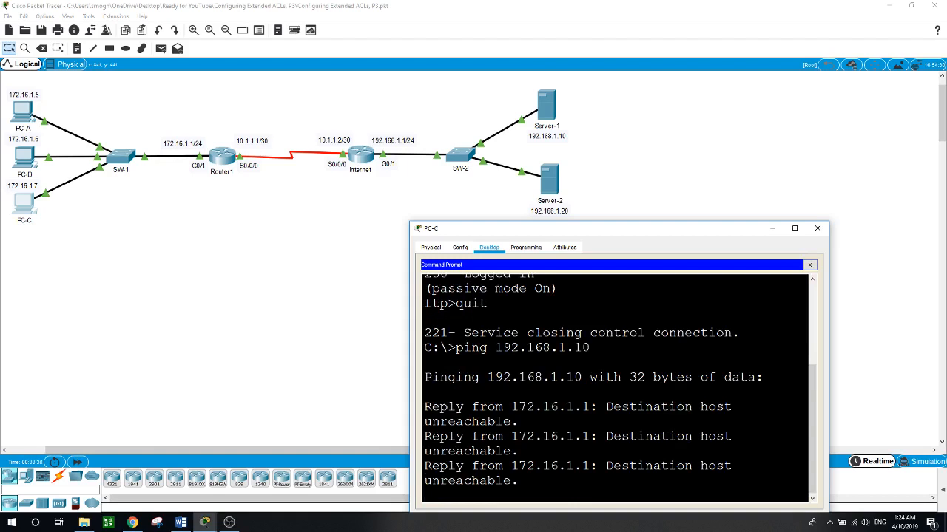
- Ping Server-2 at 192.168.1.20 from PC-C's command prompt and close PC-C's window
key("Up")
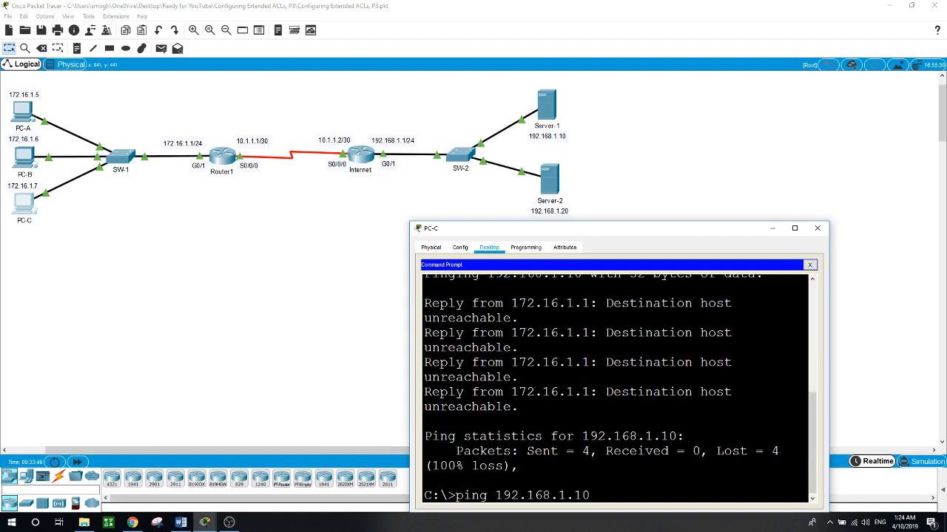
key("BackSpace")
key("BackSpace")
type("20")
key("Return")
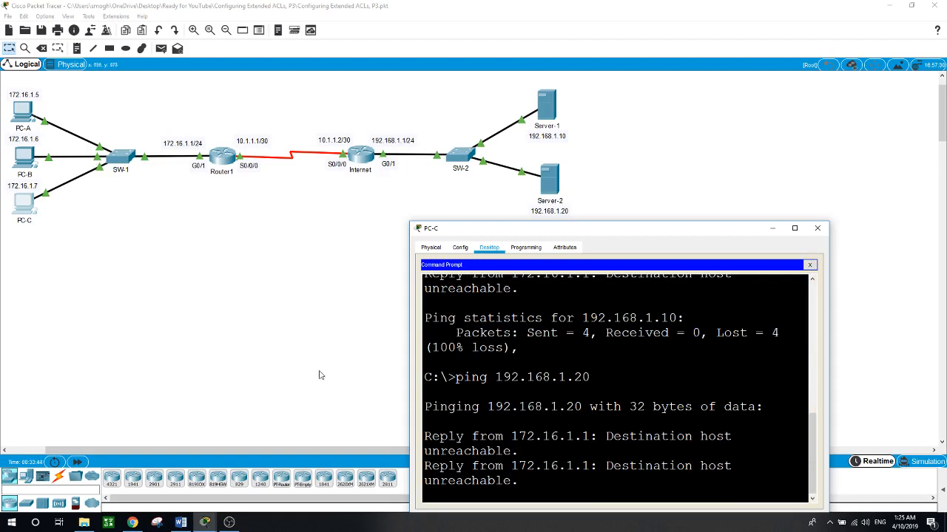
left_click(291, 339)
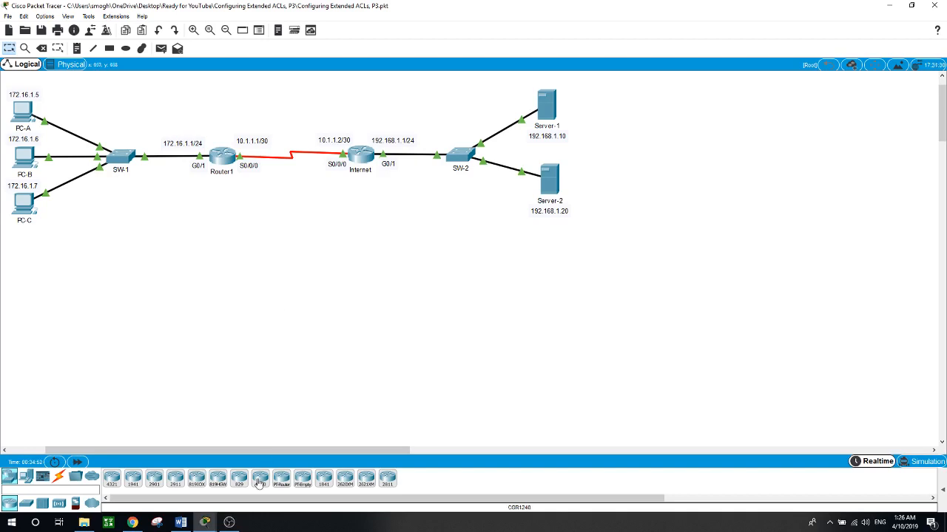
left_click(228, 522)
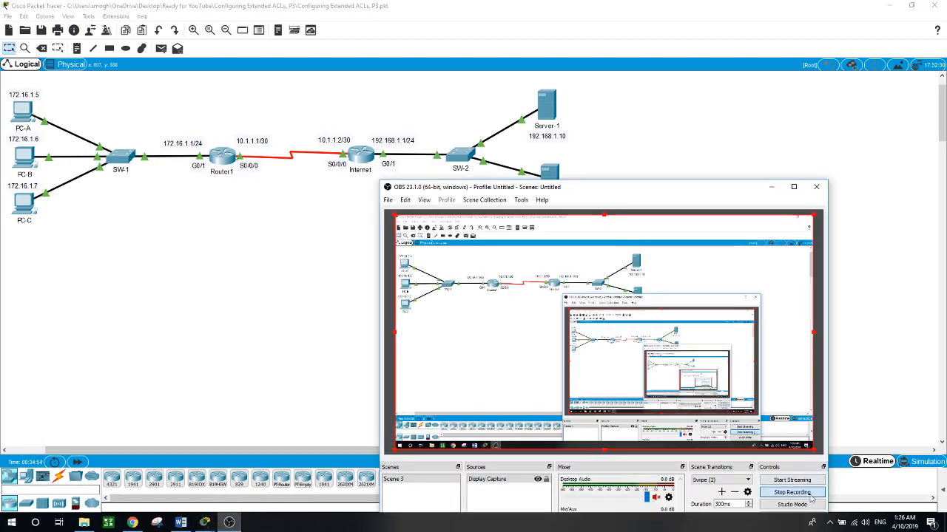